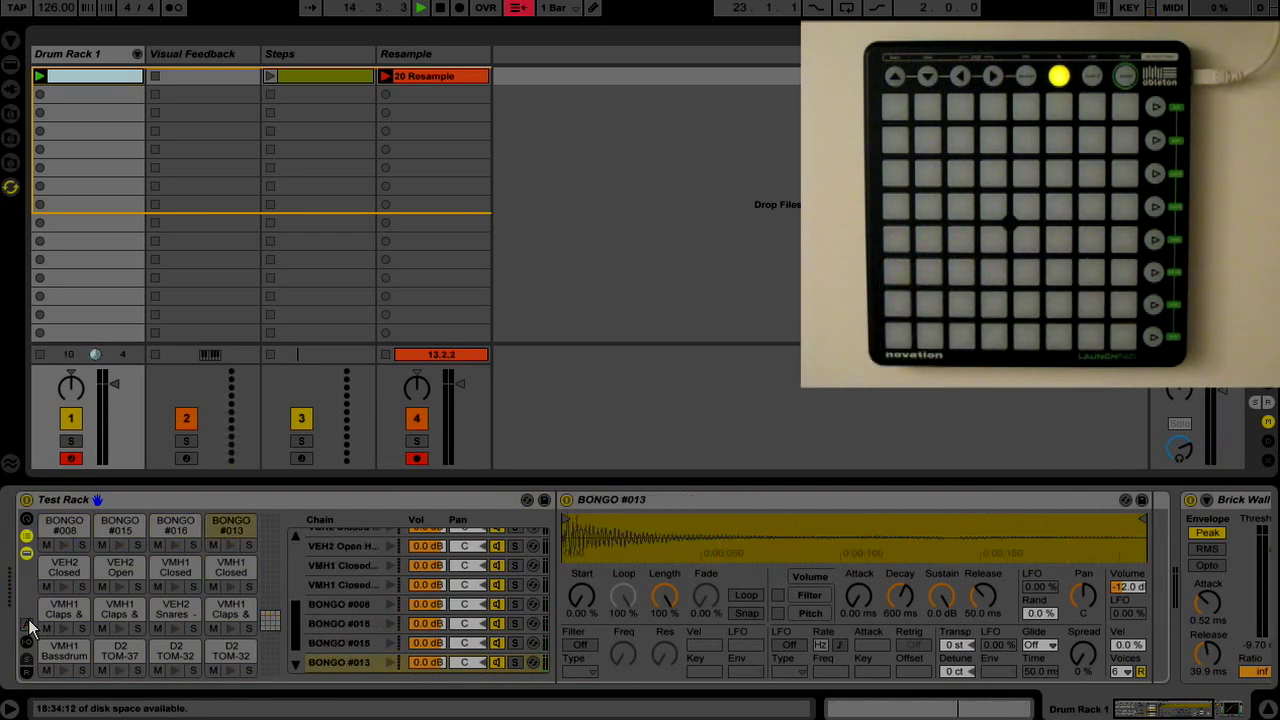
Open the Drum Rack 1 clip in the note editor and launch the clip on the Steps track
{"action": "double_click", "coordinate": [111, 79]}
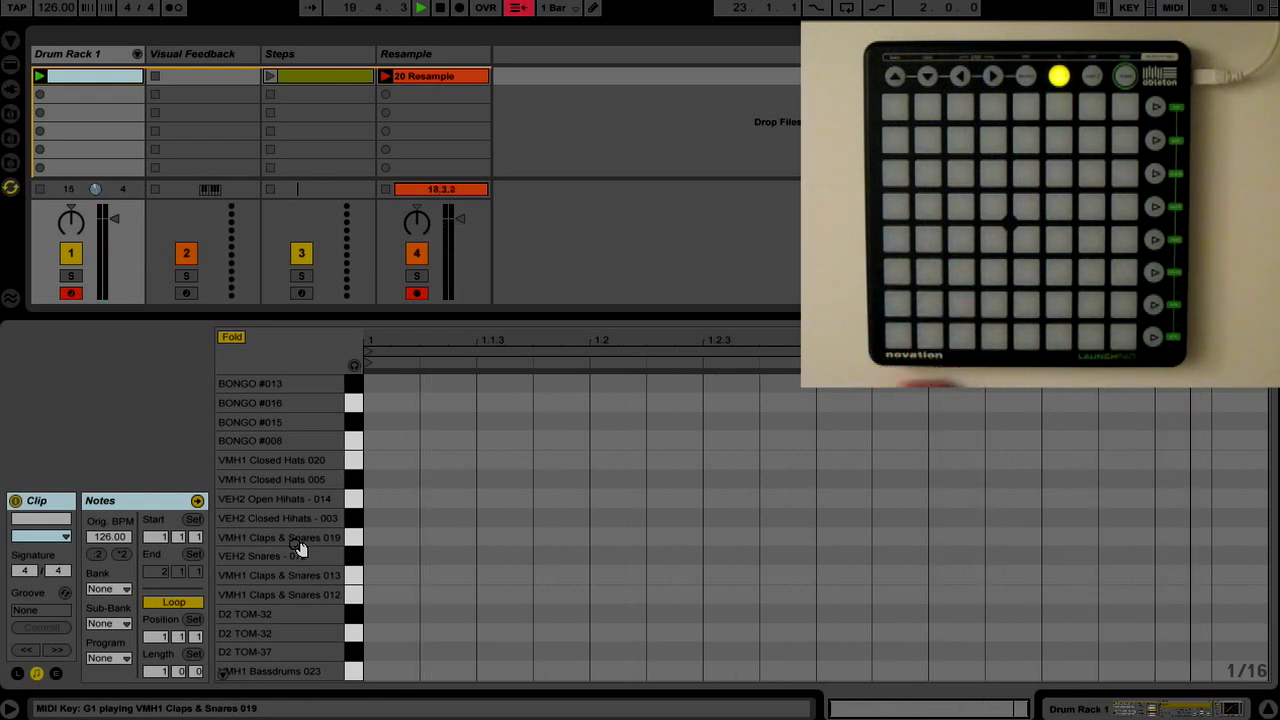
{"action": "left_click", "coordinate": [269, 77]}
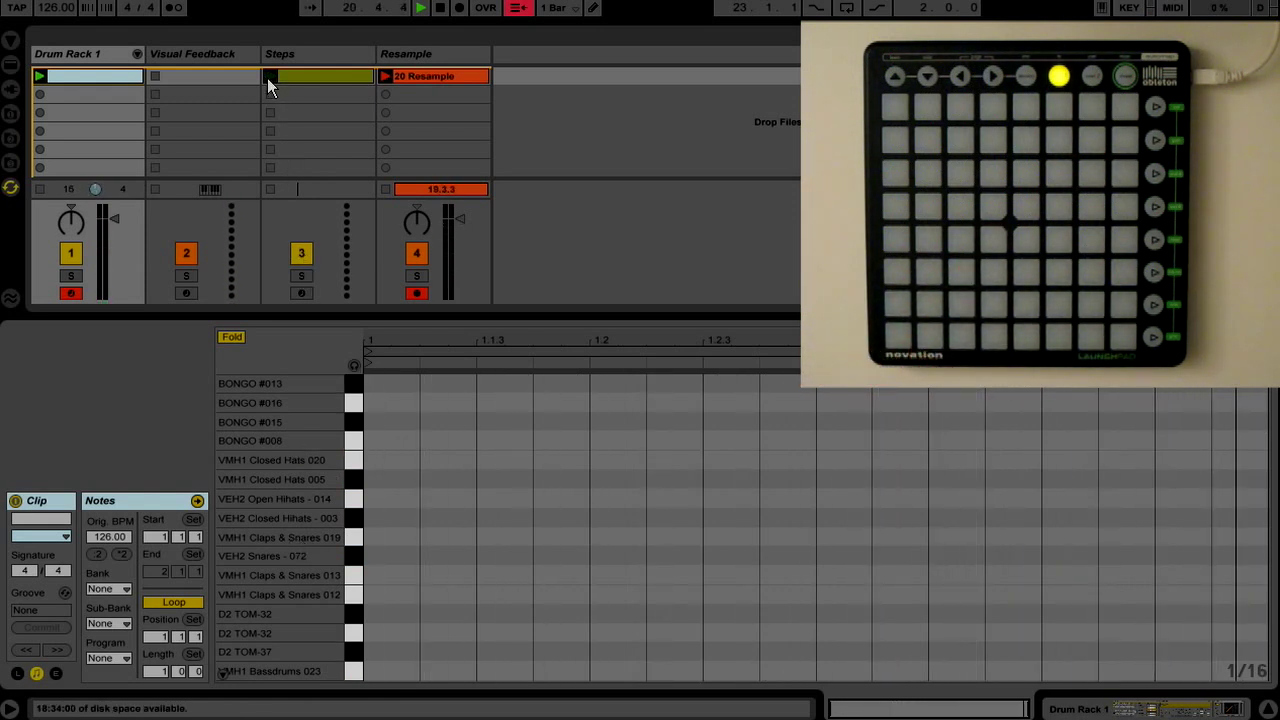
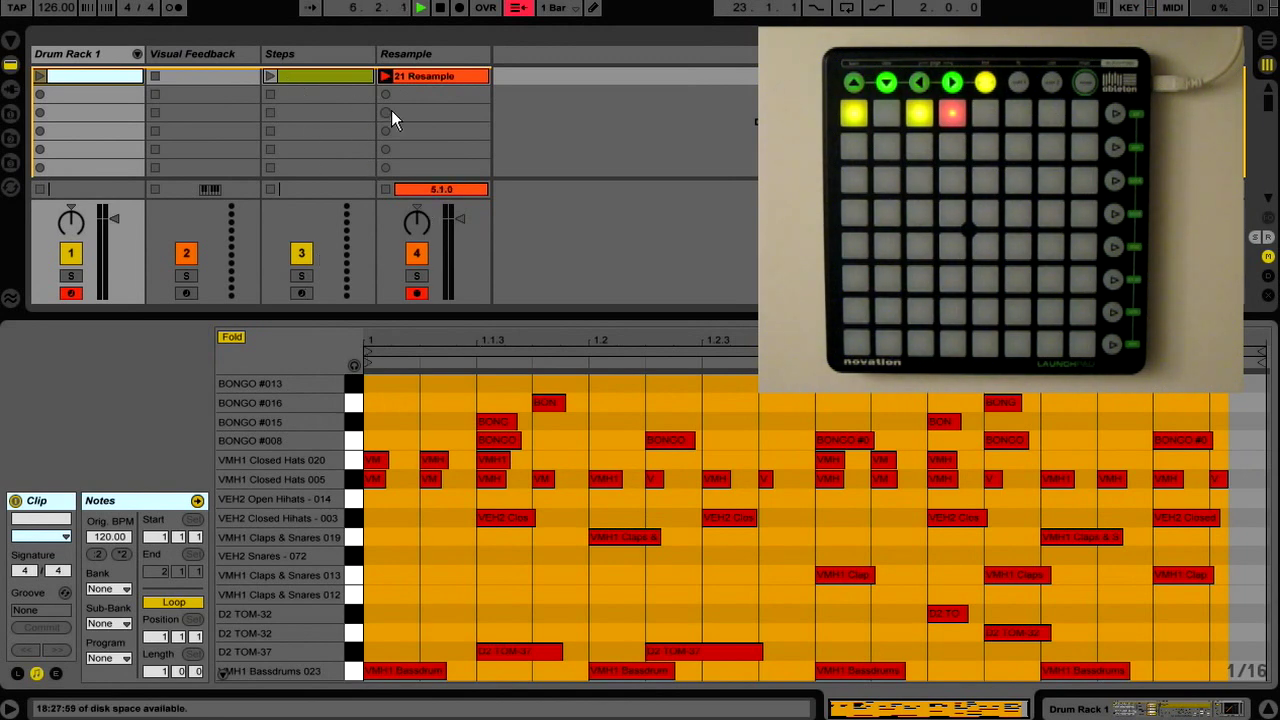
Delete the Visual Feedback, Steps and Drum Rack 1 tracks, keeping only the Resample track
{"action": "left_click", "coordinate": [213, 57]}
{"action": "key", "text": "Delete"}
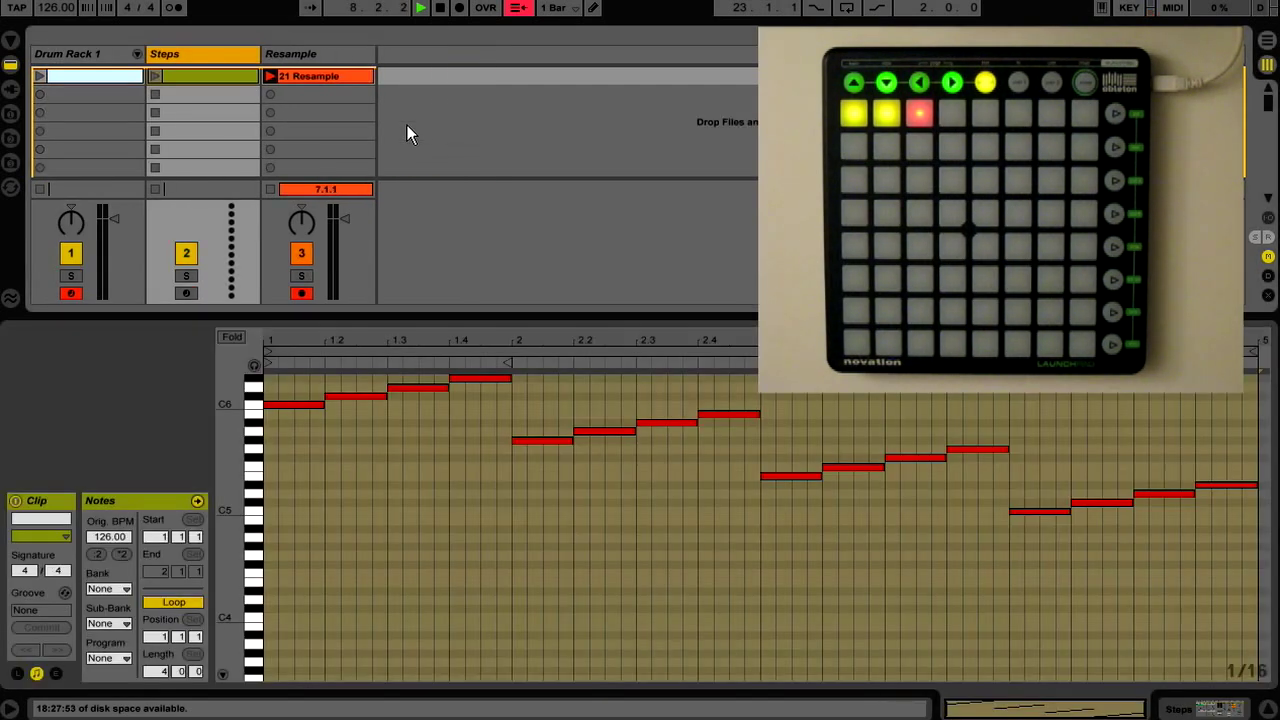
{"action": "key", "text": "Delete"}
{"action": "key", "text": "Left"}
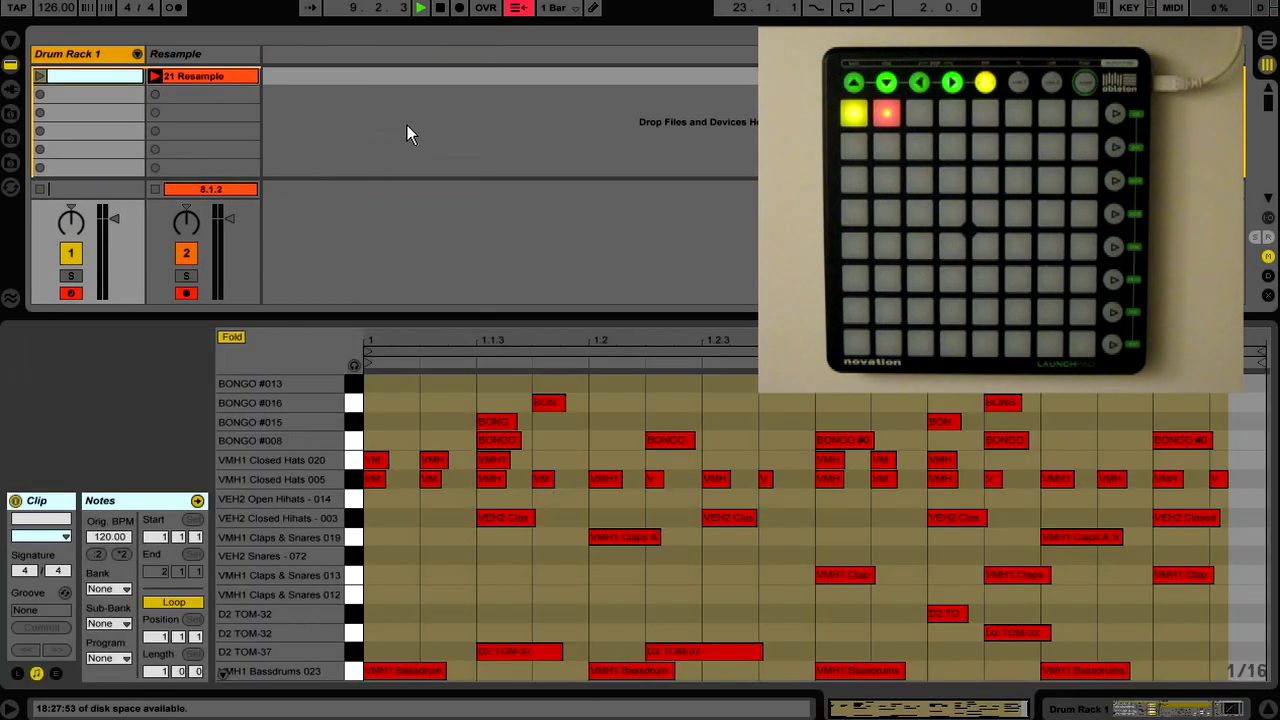
{"action": "key", "text": "Delete"}
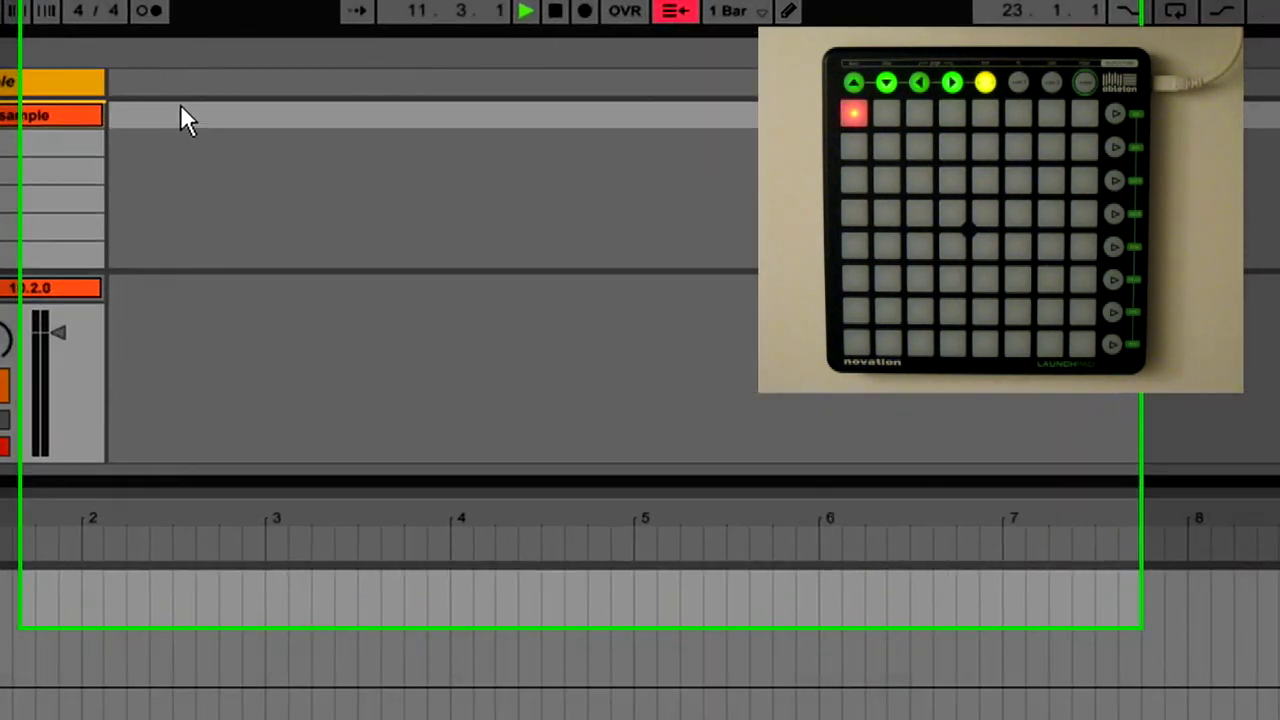
Insert a new MIDI track after the Resample track and select it
{"action": "right_click", "coordinate": [182, 90]}
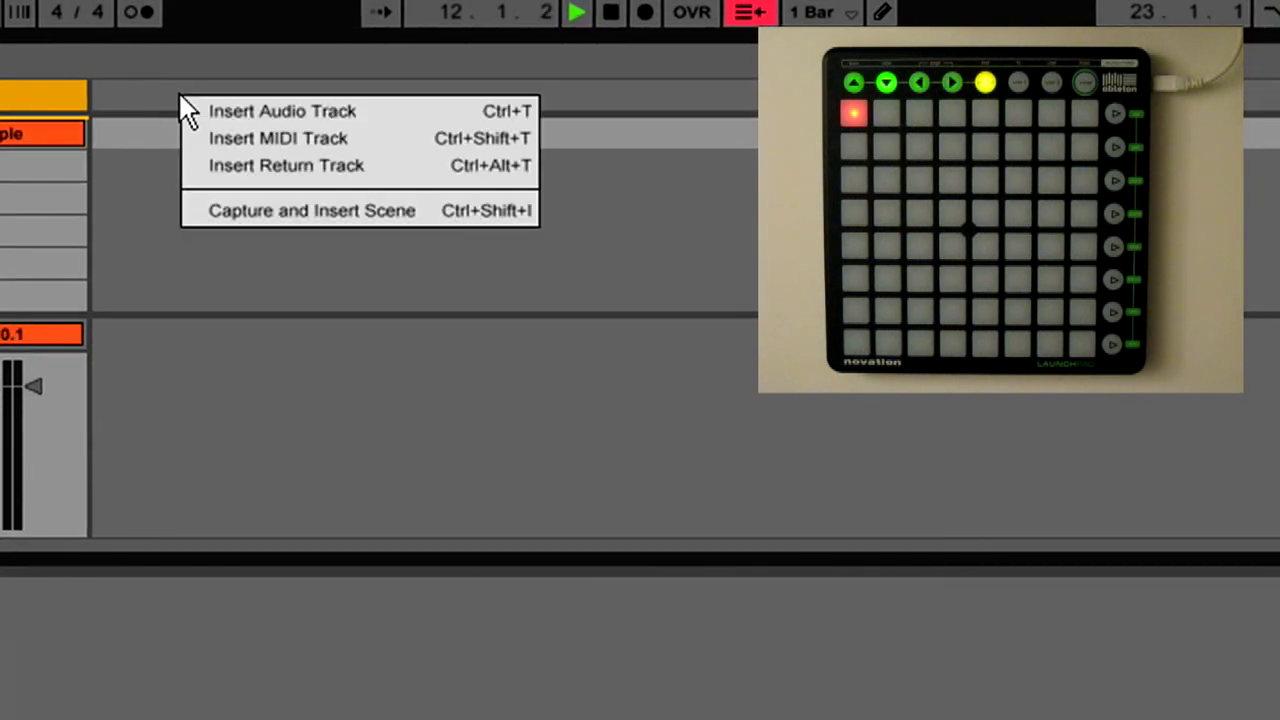
{"action": "left_click", "coordinate": [222, 131]}
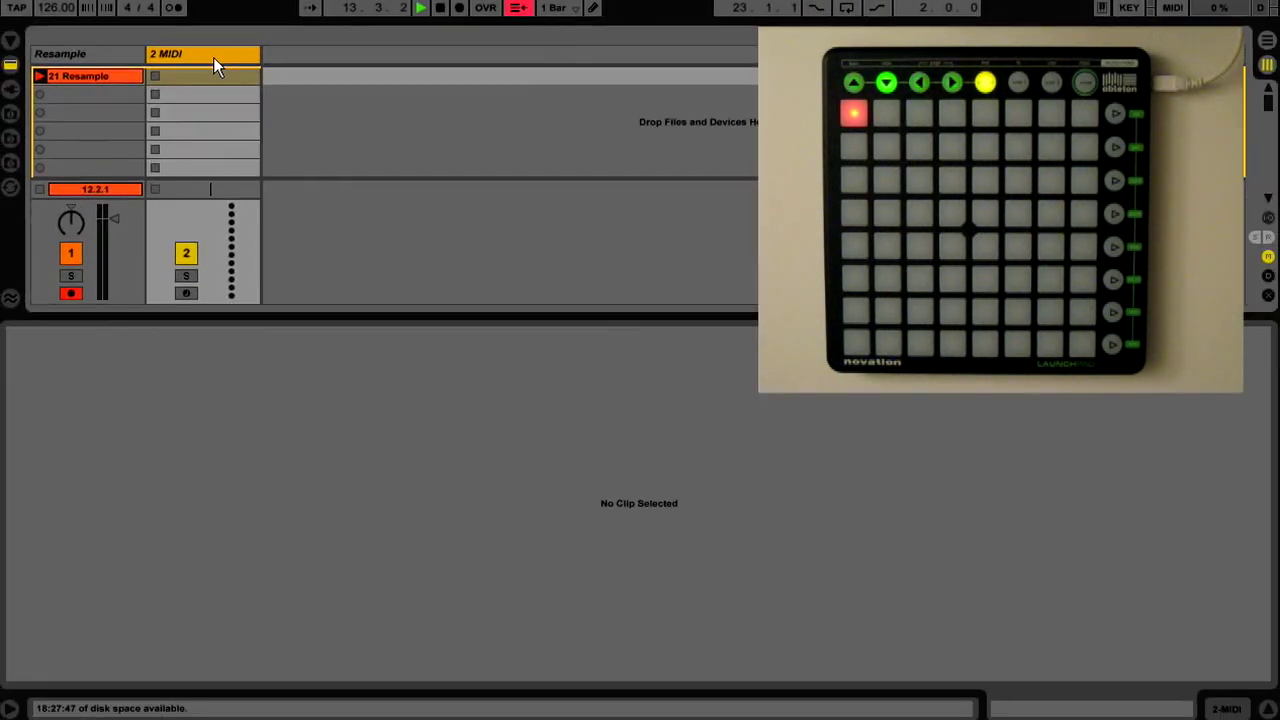
{"action": "left_click", "coordinate": [213, 57]}
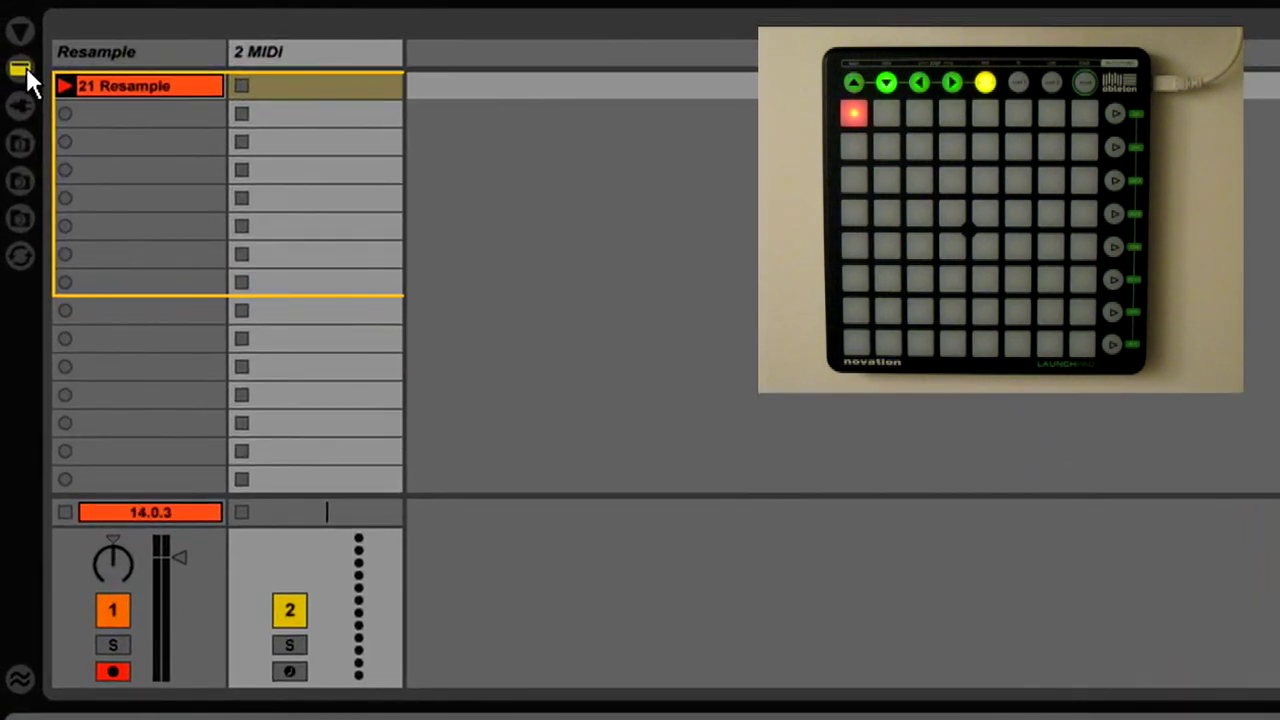
Load the Drum Rack Demo preset from Personal Instruments onto the new MIDI track and arm it for recording
{"action": "left_click", "coordinate": [18, 67]}
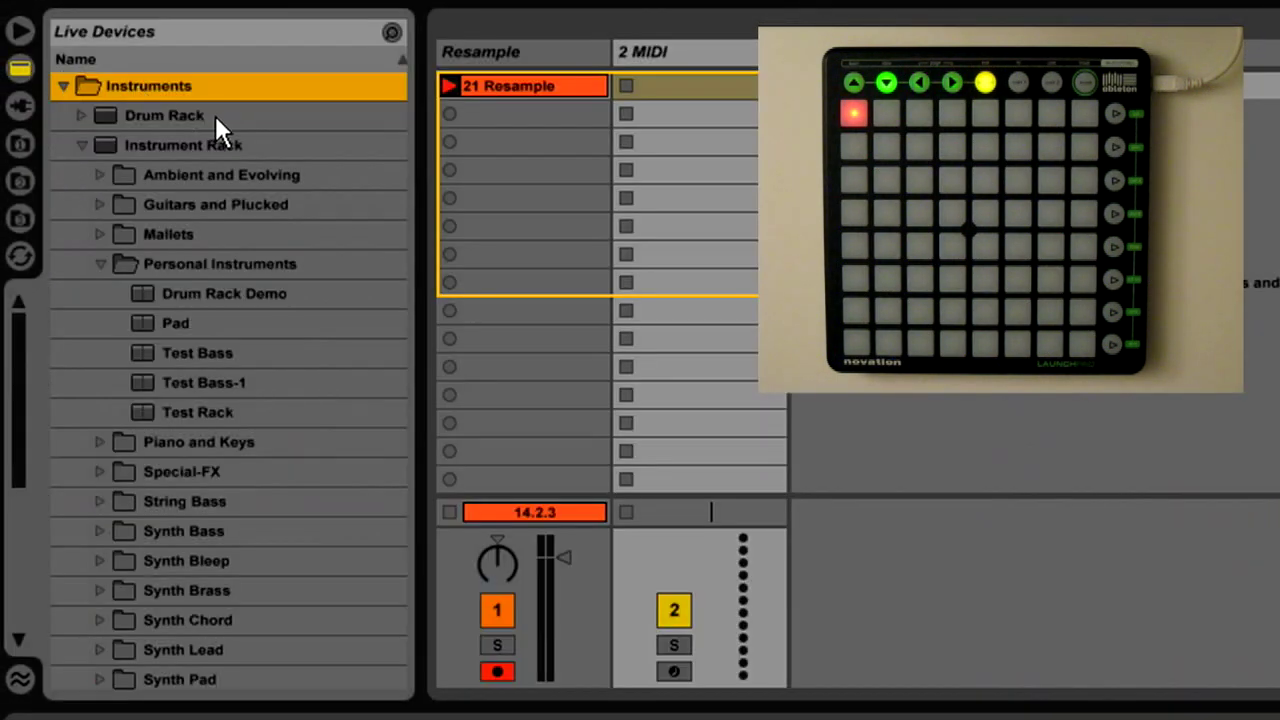
{"action": "left_click", "coordinate": [175, 289]}
{"action": "left_click_drag", "start_coordinate": [175, 290], "coordinate": [658, 45]}
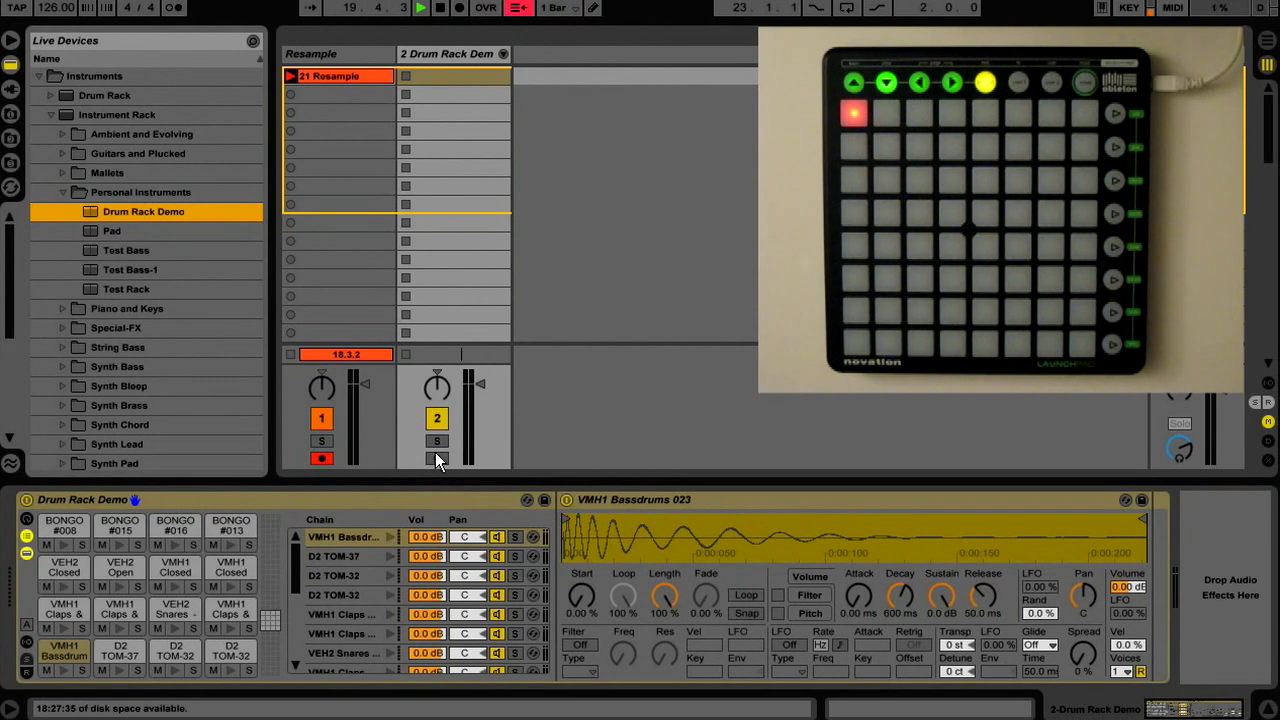
{"action": "left_click", "coordinate": [436, 459]}
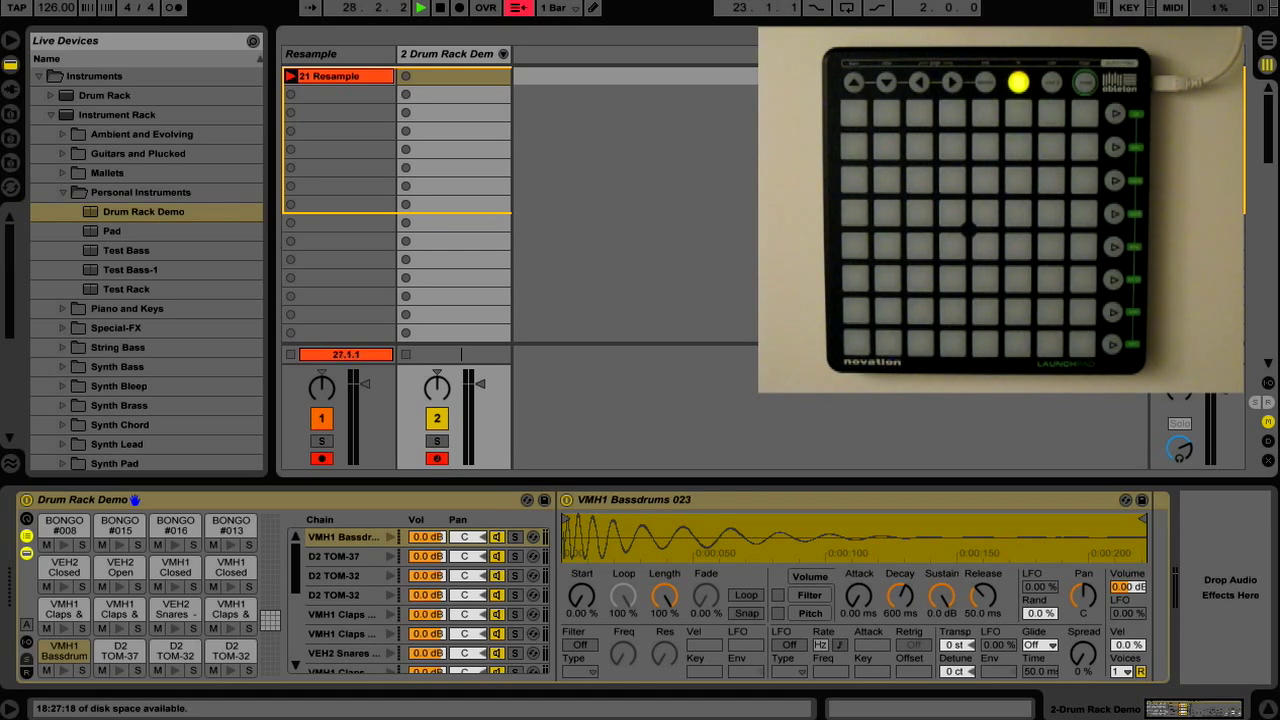
Show the tracks' input and output routing and insert another MIDI track after the drum rack track
{"action": "left_click", "coordinate": [1268, 384]}
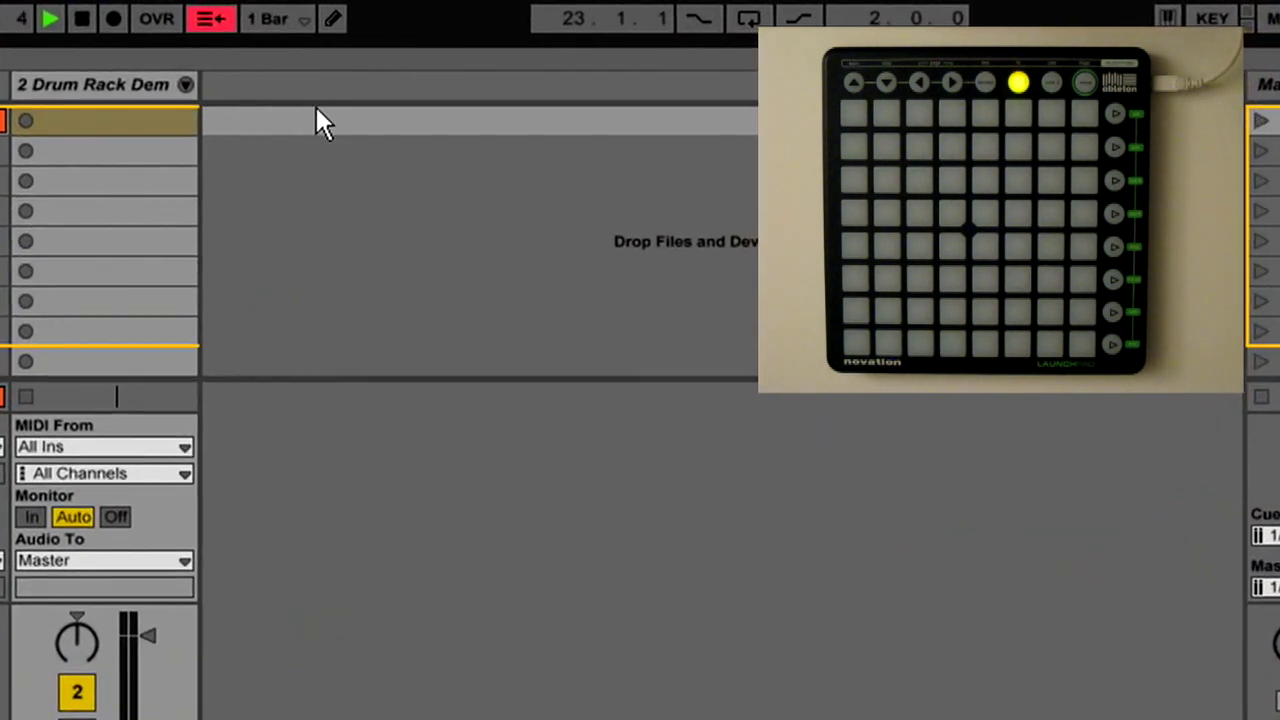
{"action": "right_click", "coordinate": [334, 101]}
{"action": "left_click", "coordinate": [371, 131]}
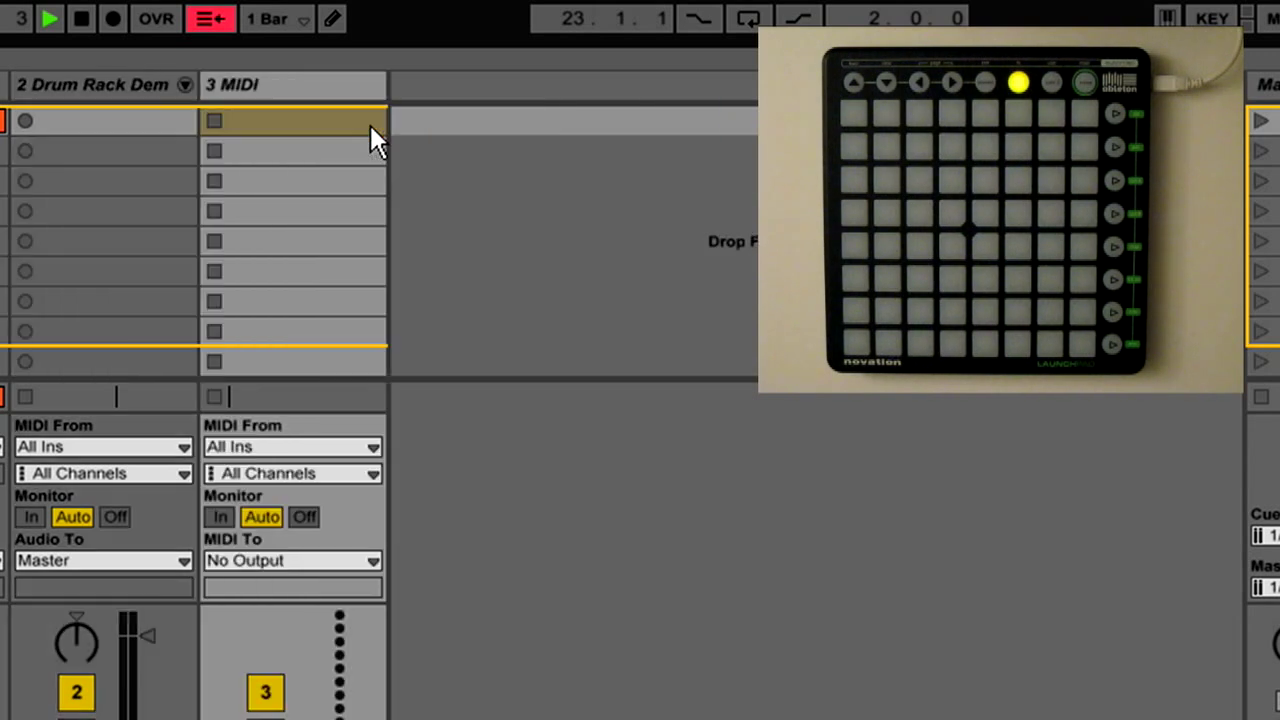
{"action": "left_click", "coordinate": [75, 80]}
{"action": "left_click", "coordinate": [341, 87]}
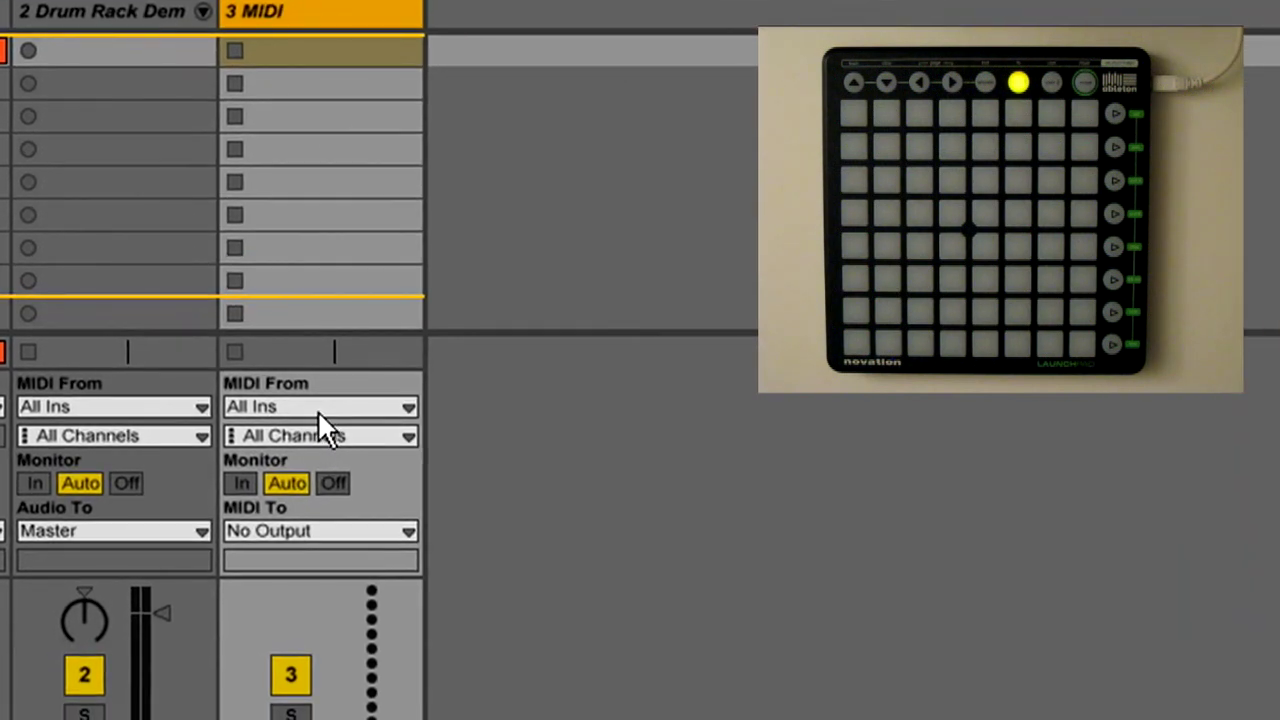
Route the new MIDI track with MIDI From 2-Drum Rack Demo, Monitor In and MIDI To Launchpad
{"action": "left_click", "coordinate": [318, 410]}
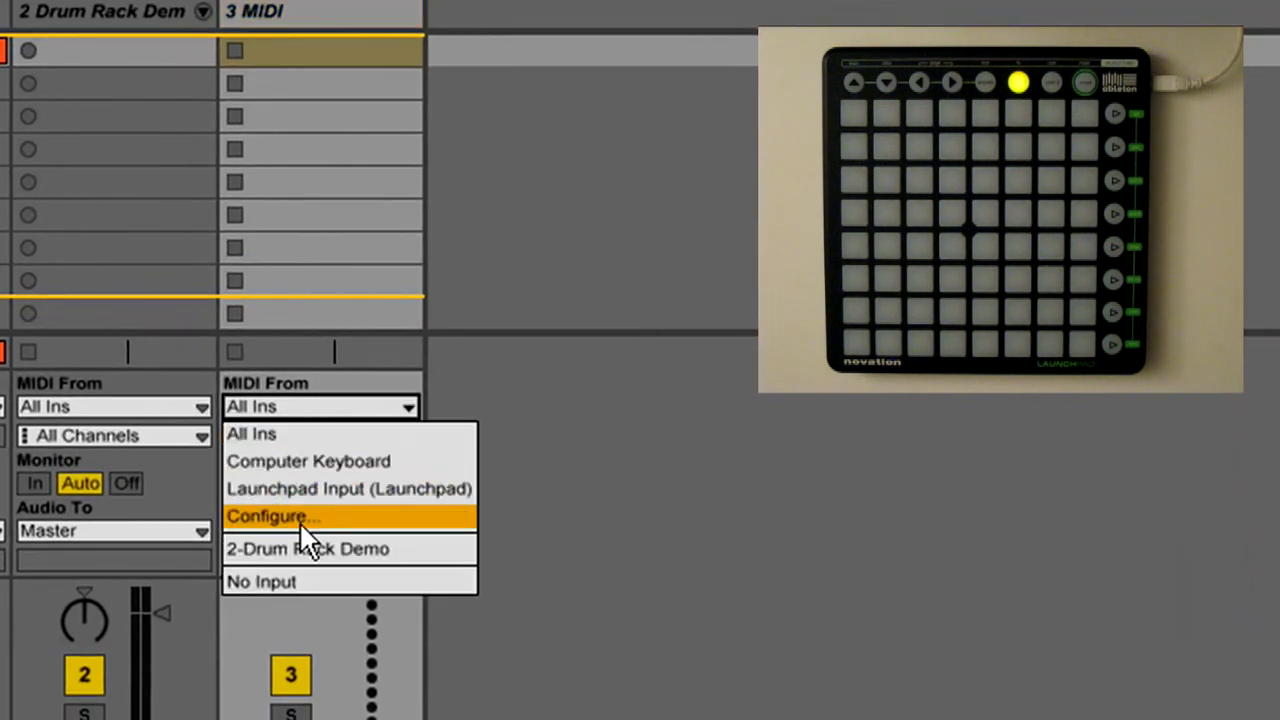
{"action": "left_click", "coordinate": [288, 556]}
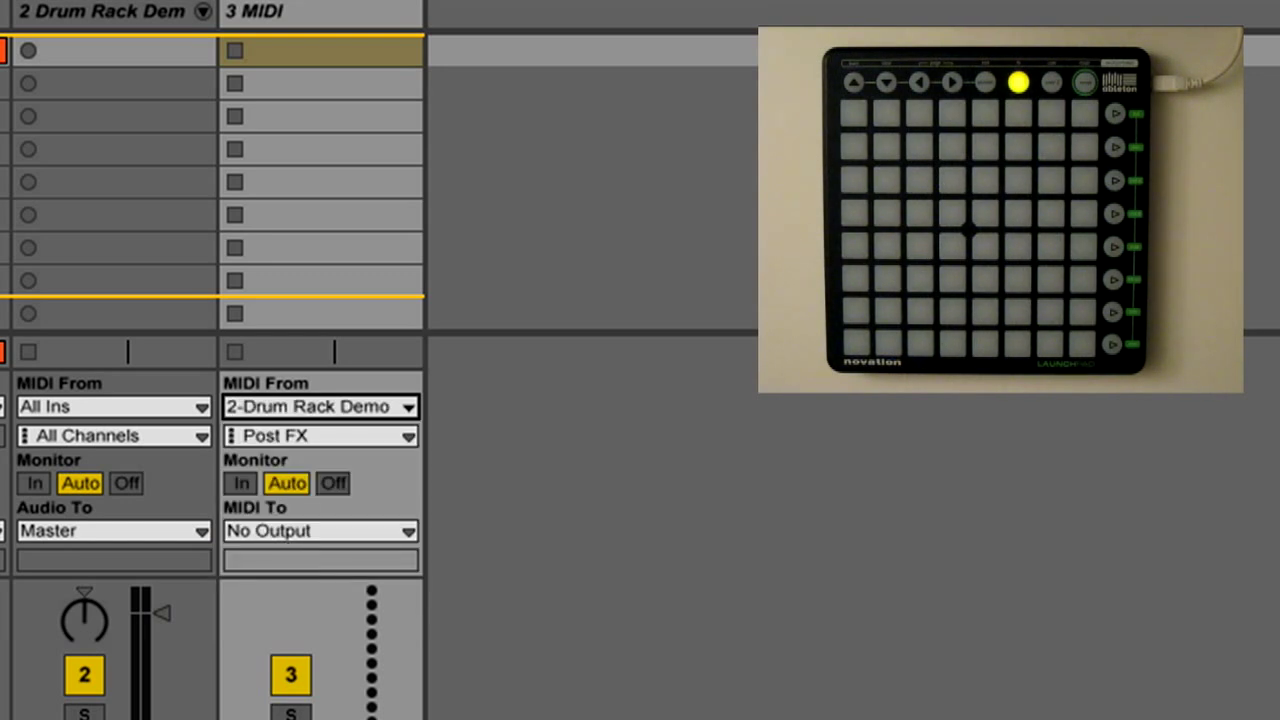
{"action": "left_click", "coordinate": [238, 483]}
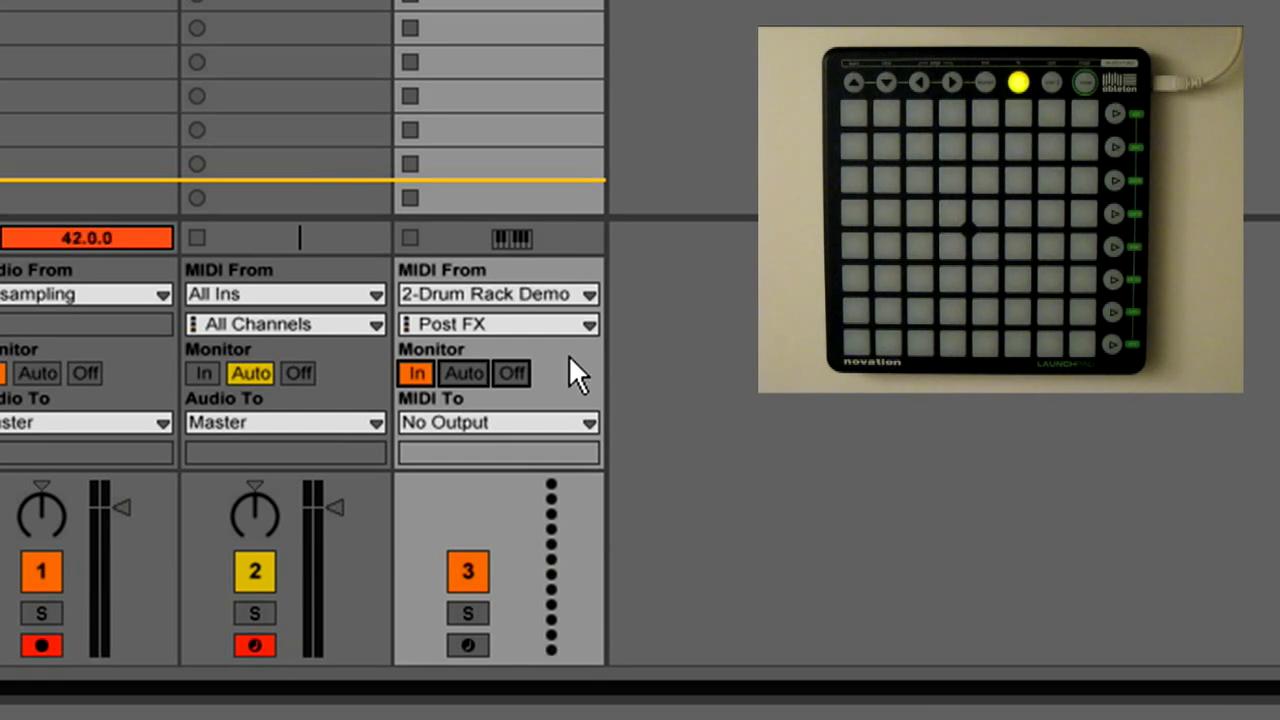
{"action": "left_click", "coordinate": [546, 421]}
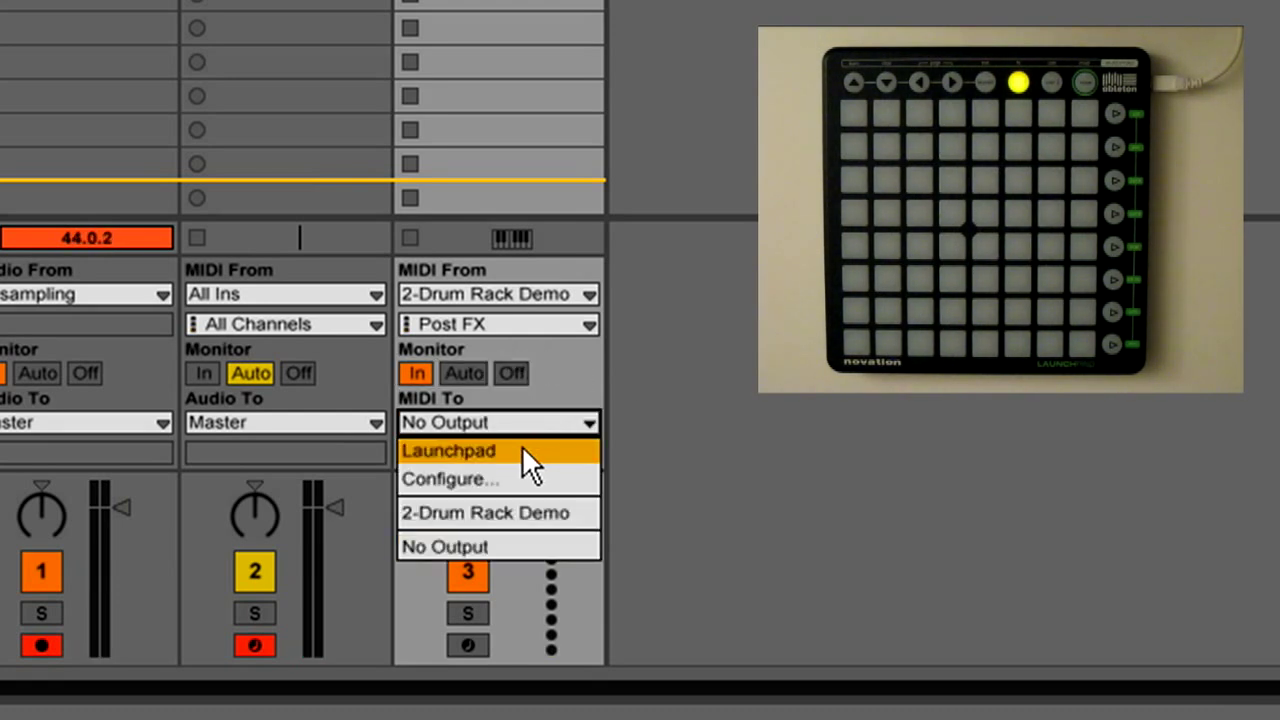
{"action": "left_click", "coordinate": [522, 450]}
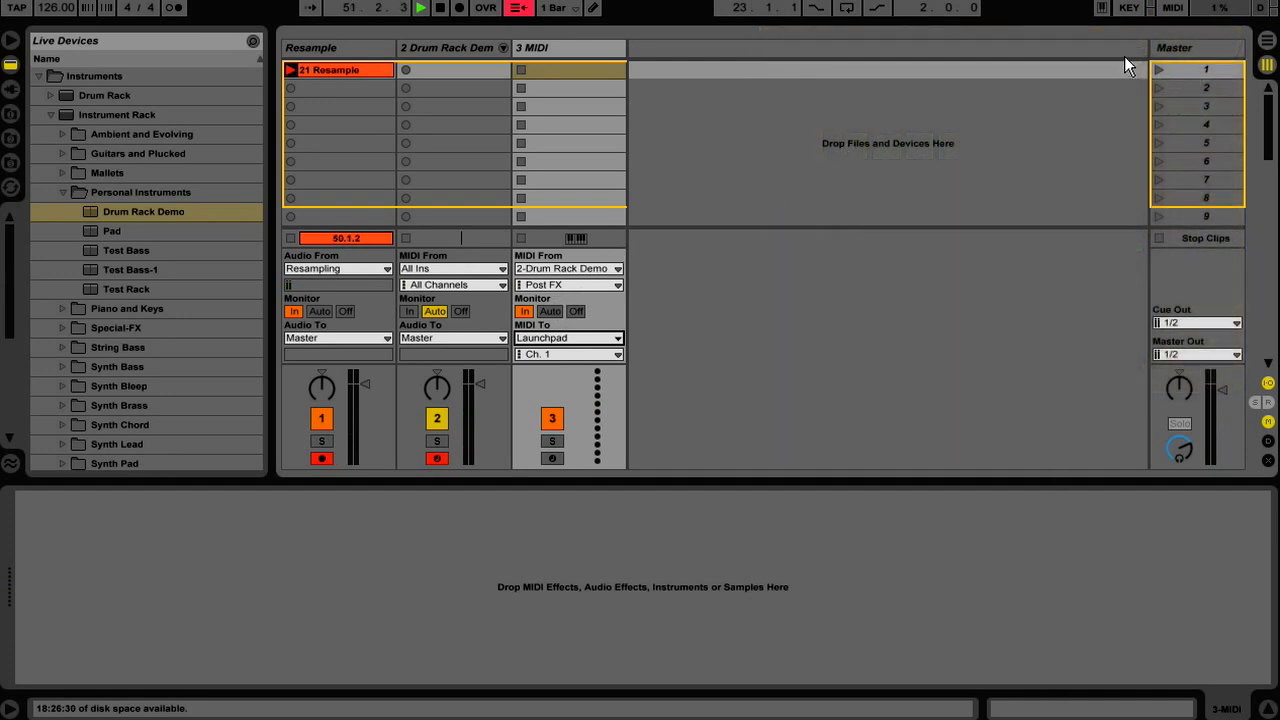
MIDI-map the third track's Monitor switch to note A#6 on channel 1
{"action": "left_click", "coordinate": [1170, 9]}
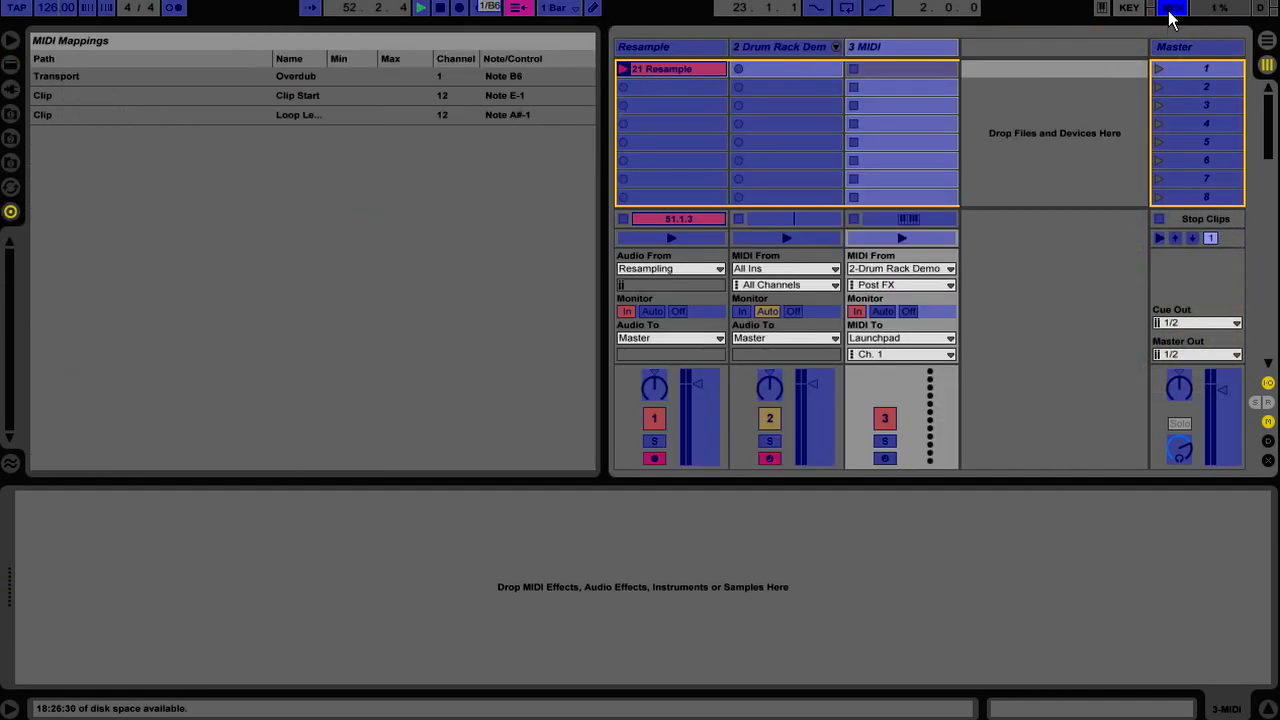
{"action": "left_click", "coordinate": [881, 312]}
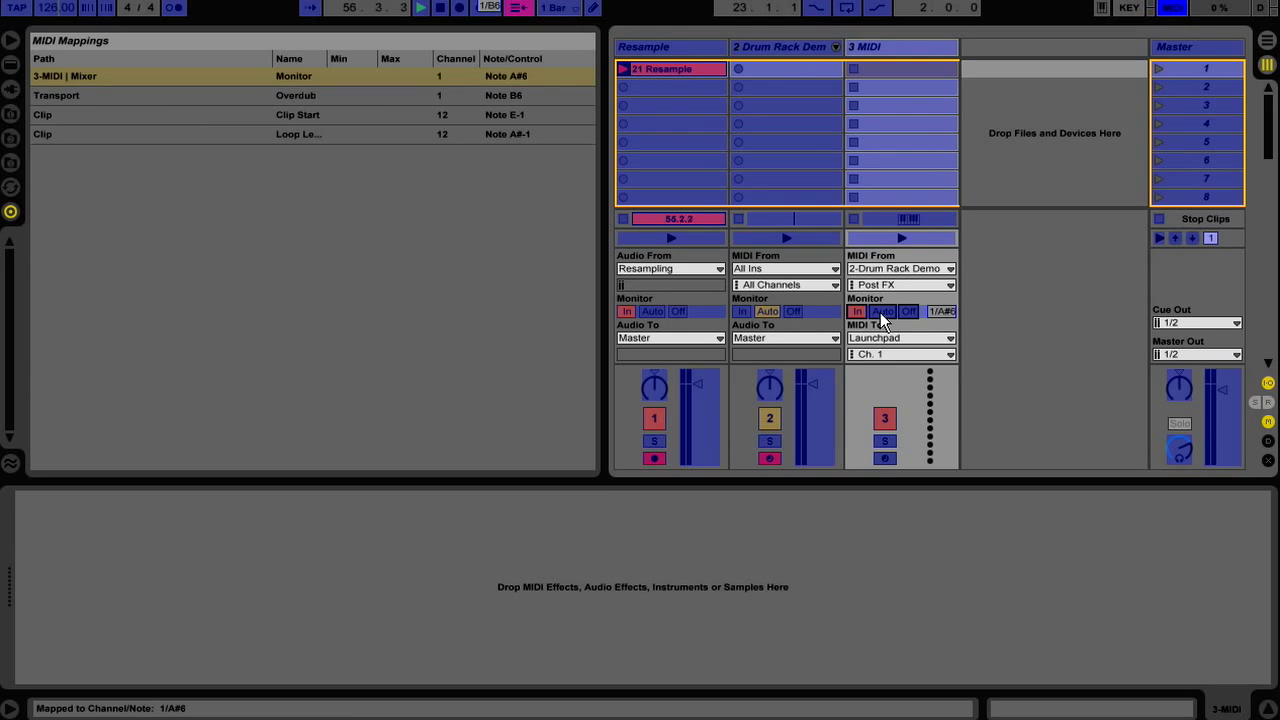
{"action": "left_click", "coordinate": [1176, 8]}
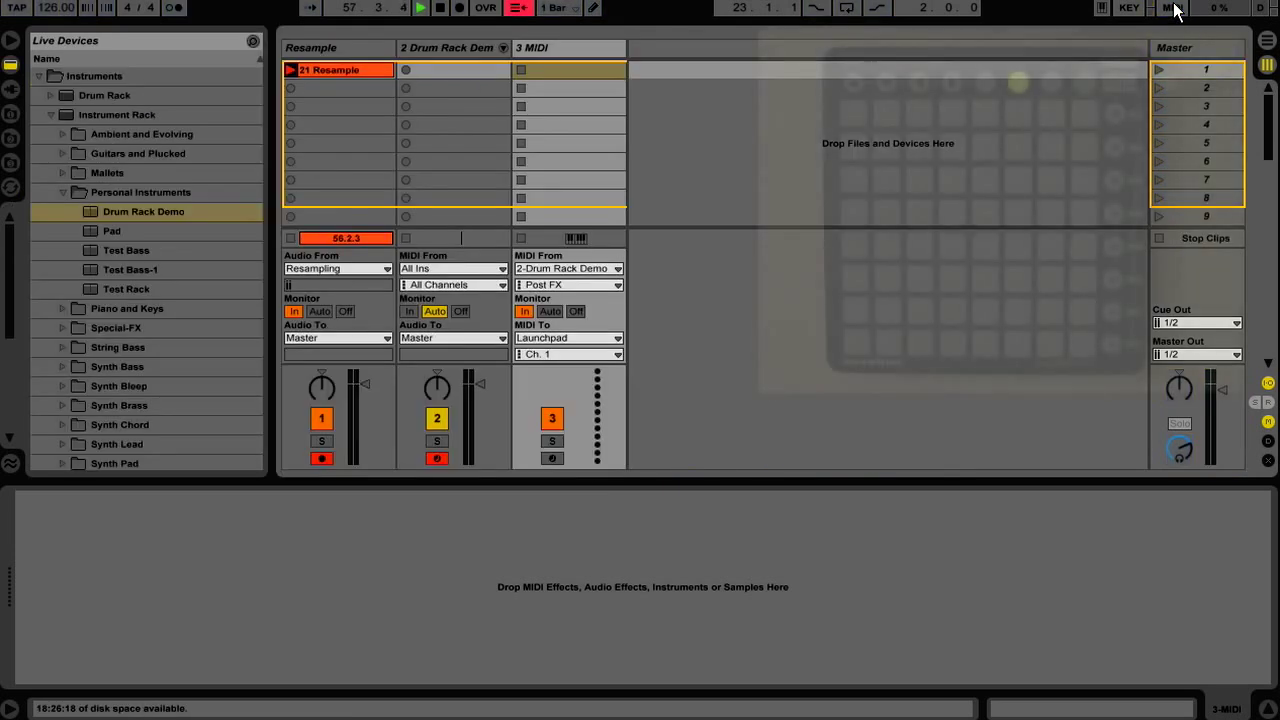
Hide the browser and test the third track's monitoring by switching it to Auto and back to In
{"action": "key", "text": "ctrl+alt+b"}
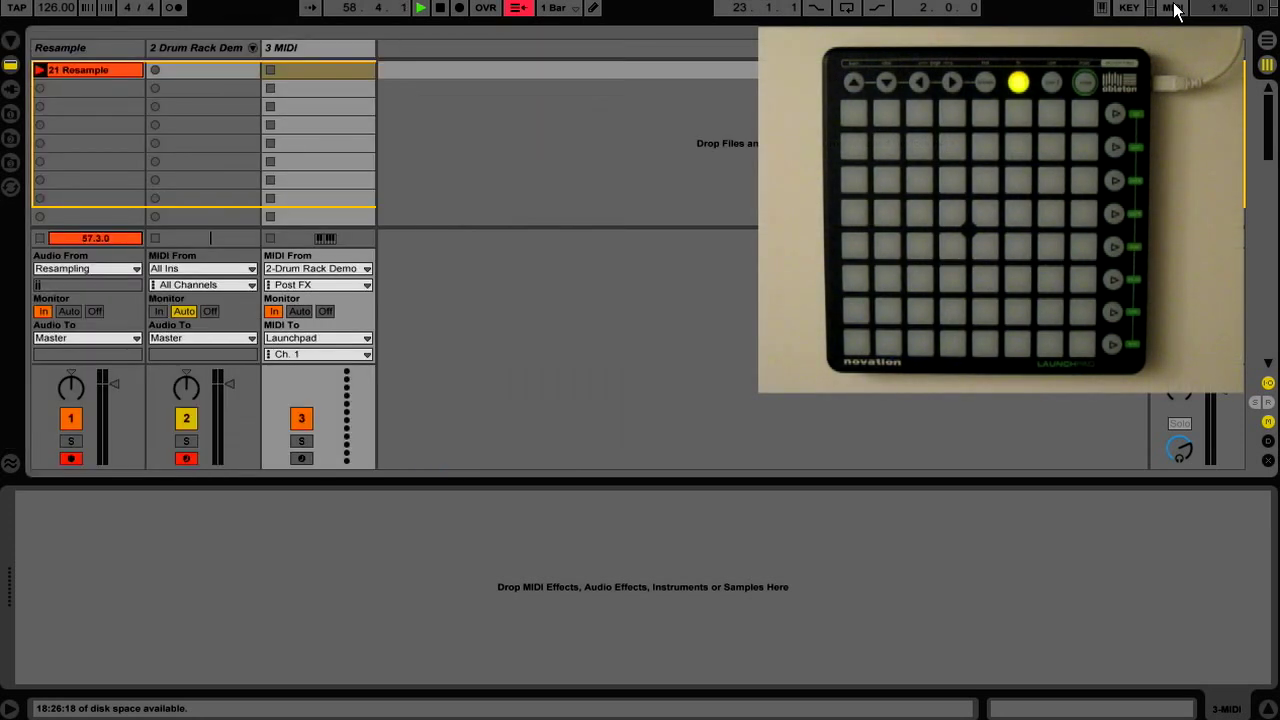
{"action": "left_click", "coordinate": [299, 311]}
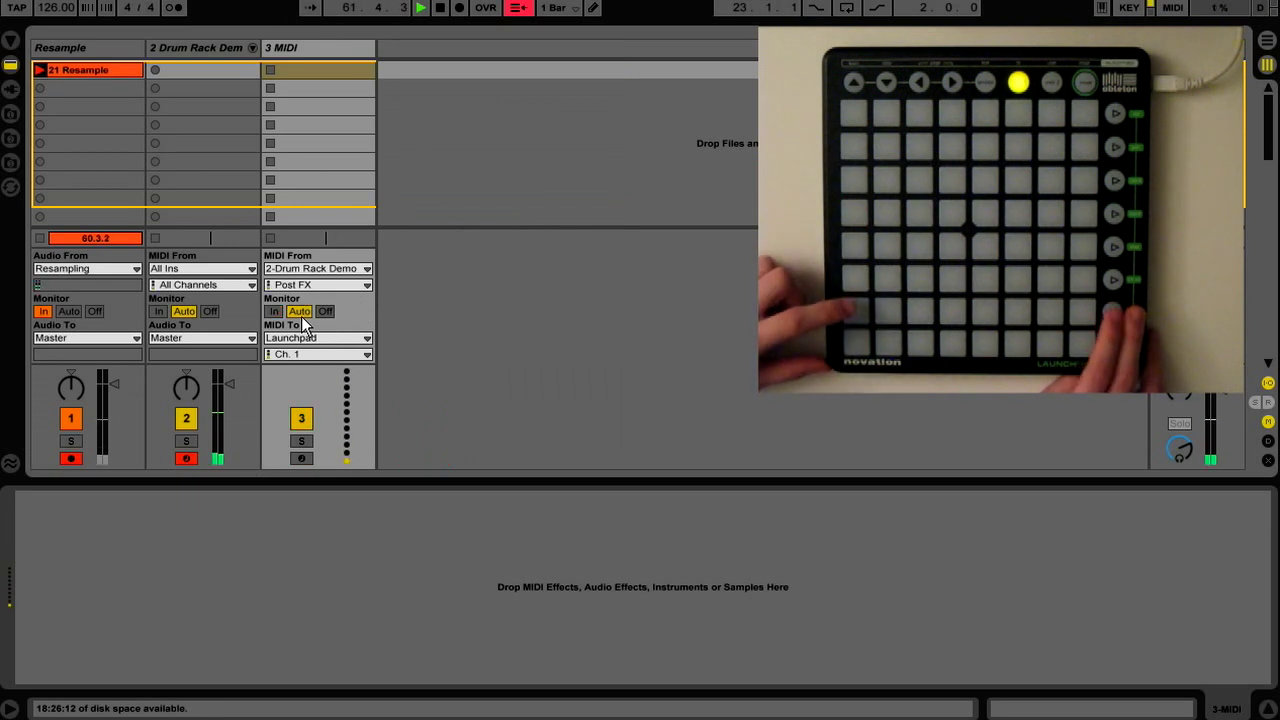
{"action": "left_click", "coordinate": [299, 311]}
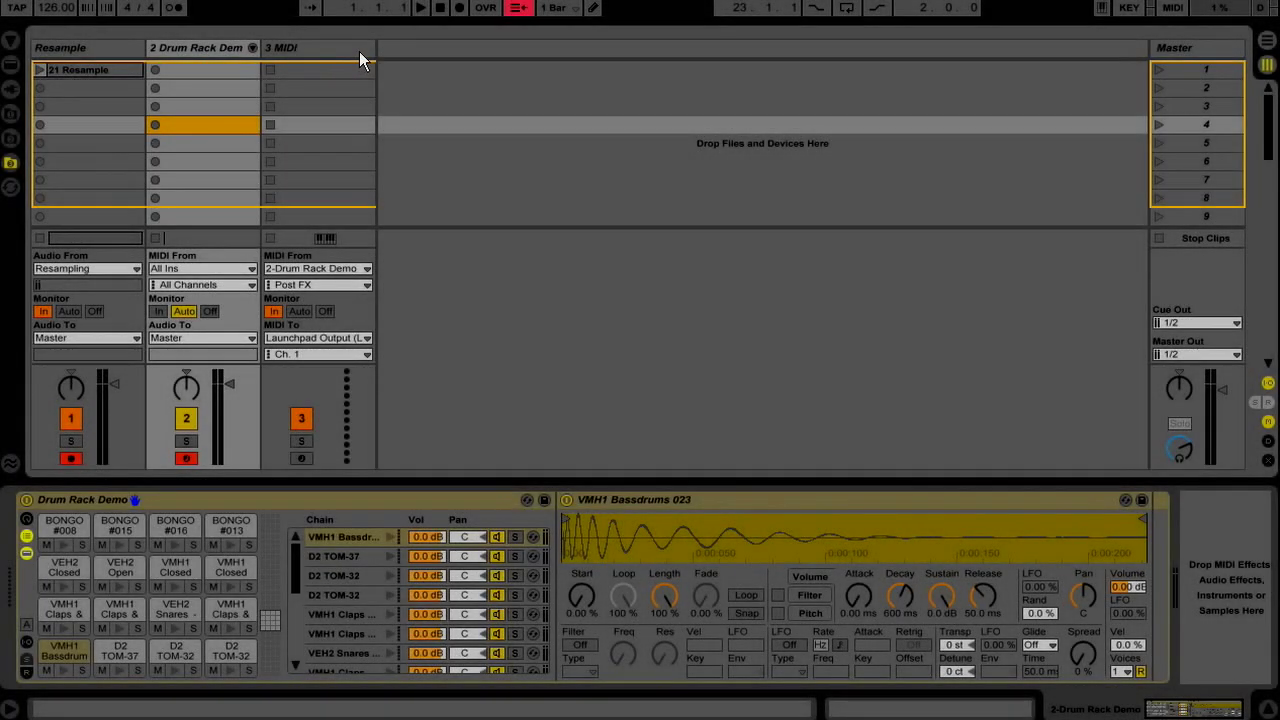
Rename the third track to Launchpad
{"action": "left_click", "coordinate": [350, 49]}
{"action": "key", "text": "ctrl+r"}
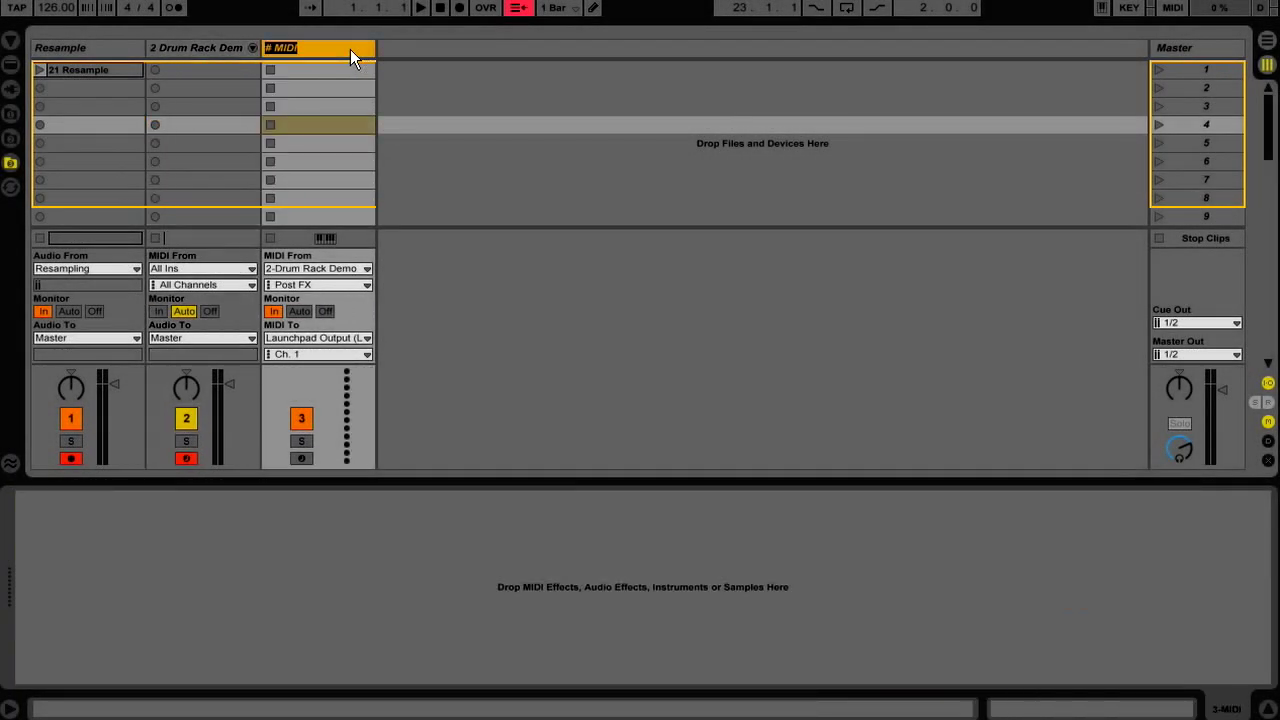
{"action": "type", "text": "Launchpad"}
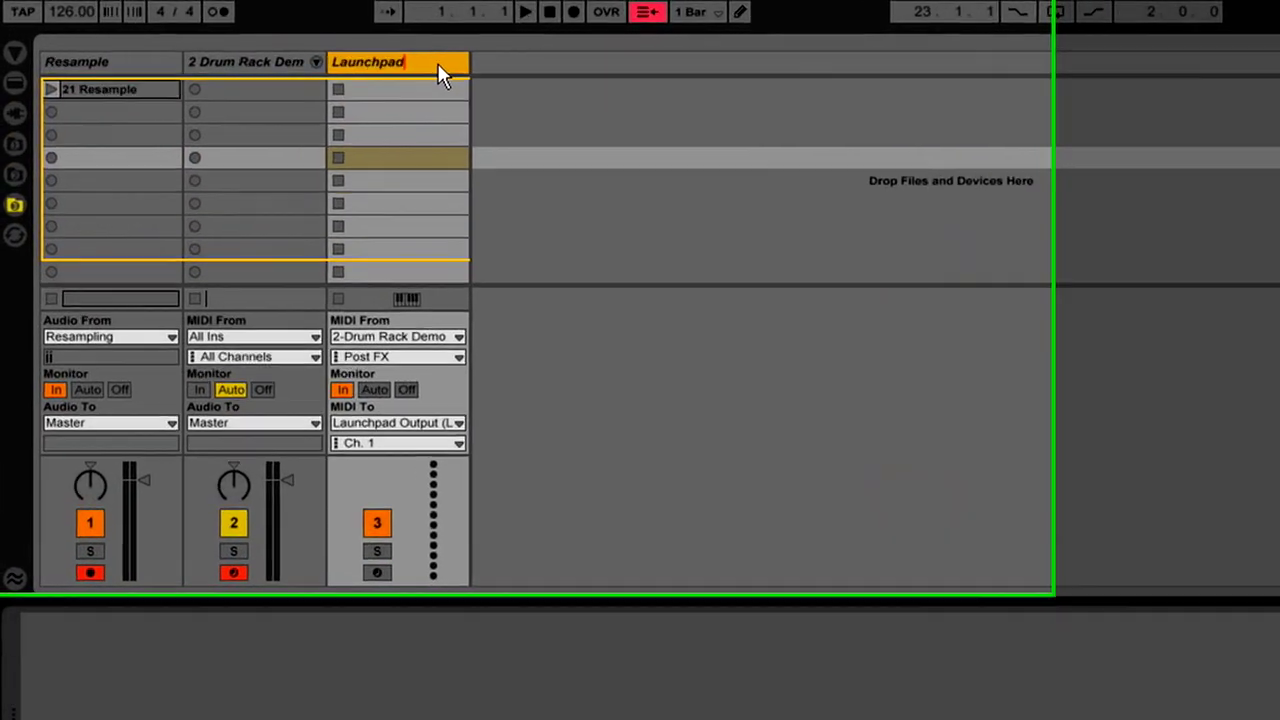
{"action": "key", "text": "Return"}
Insert another MIDI track after the Launchpad track and name it Steps
{"action": "right_click", "coordinate": [635, 85]}
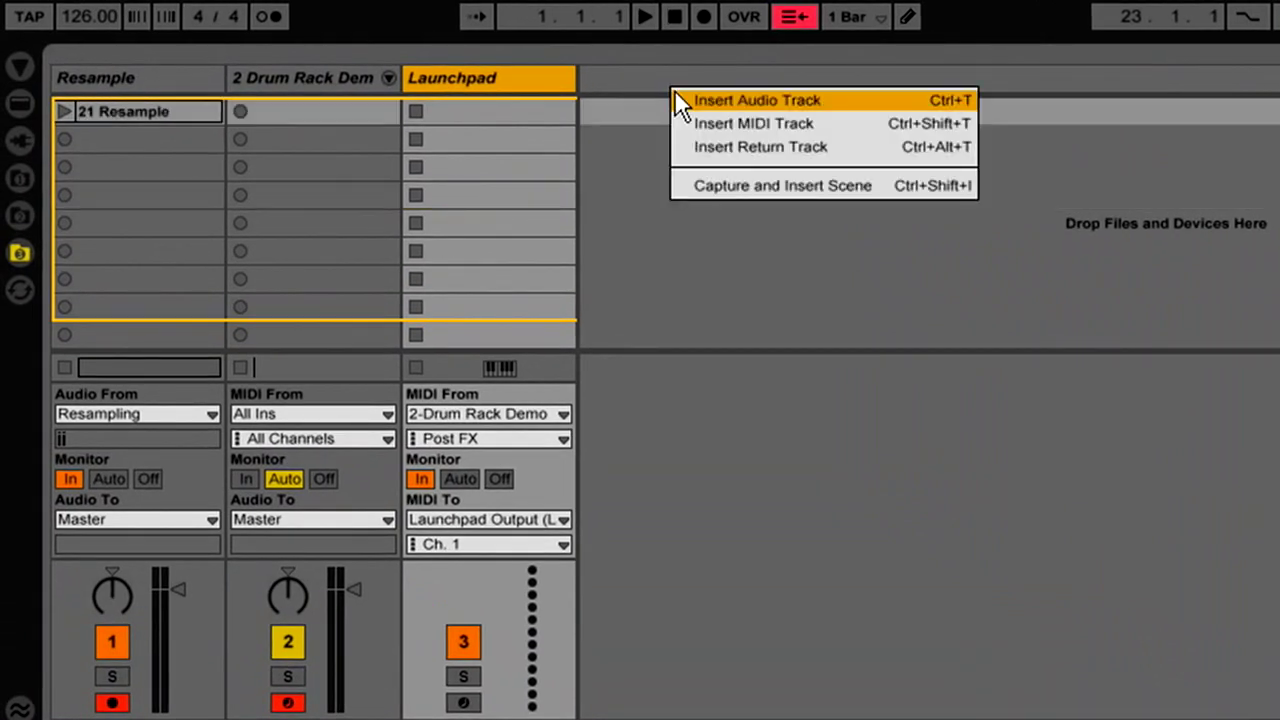
{"action": "left_click", "coordinate": [700, 118]}
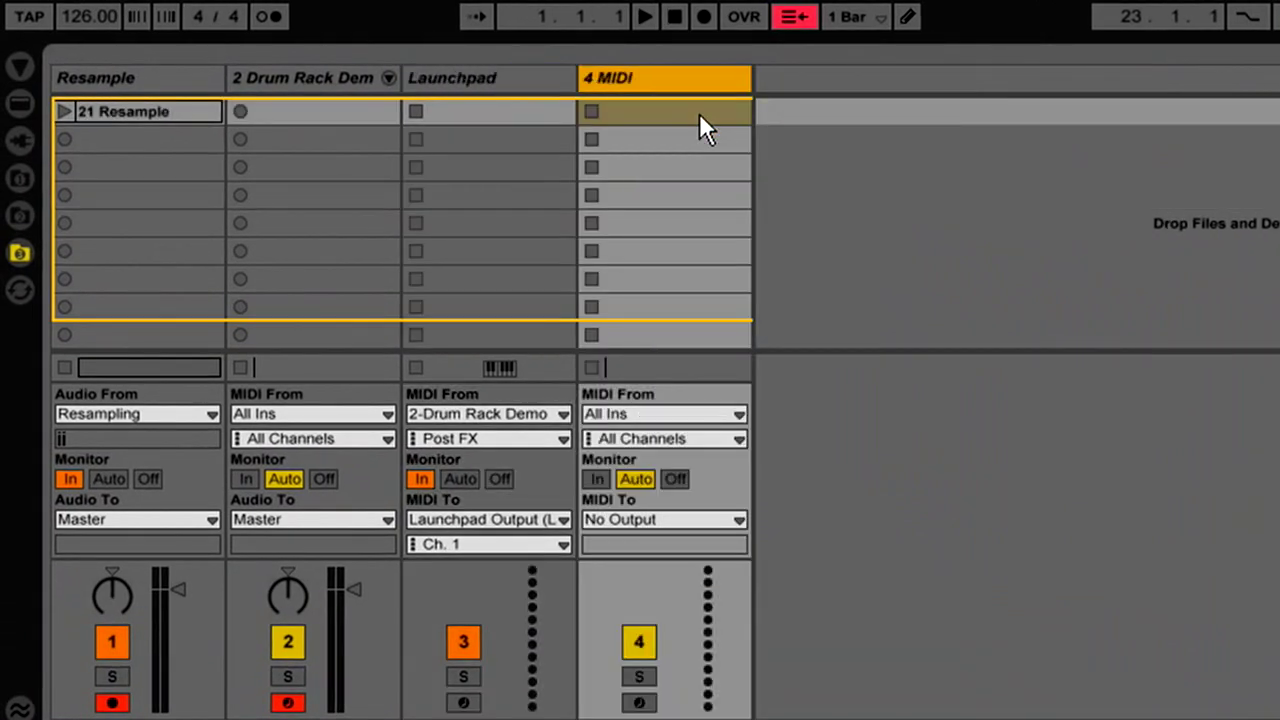
{"action": "key", "text": "ctrl+r"}
{"action": "type", "text": "Steps"}
{"action": "key", "text": "Return"}
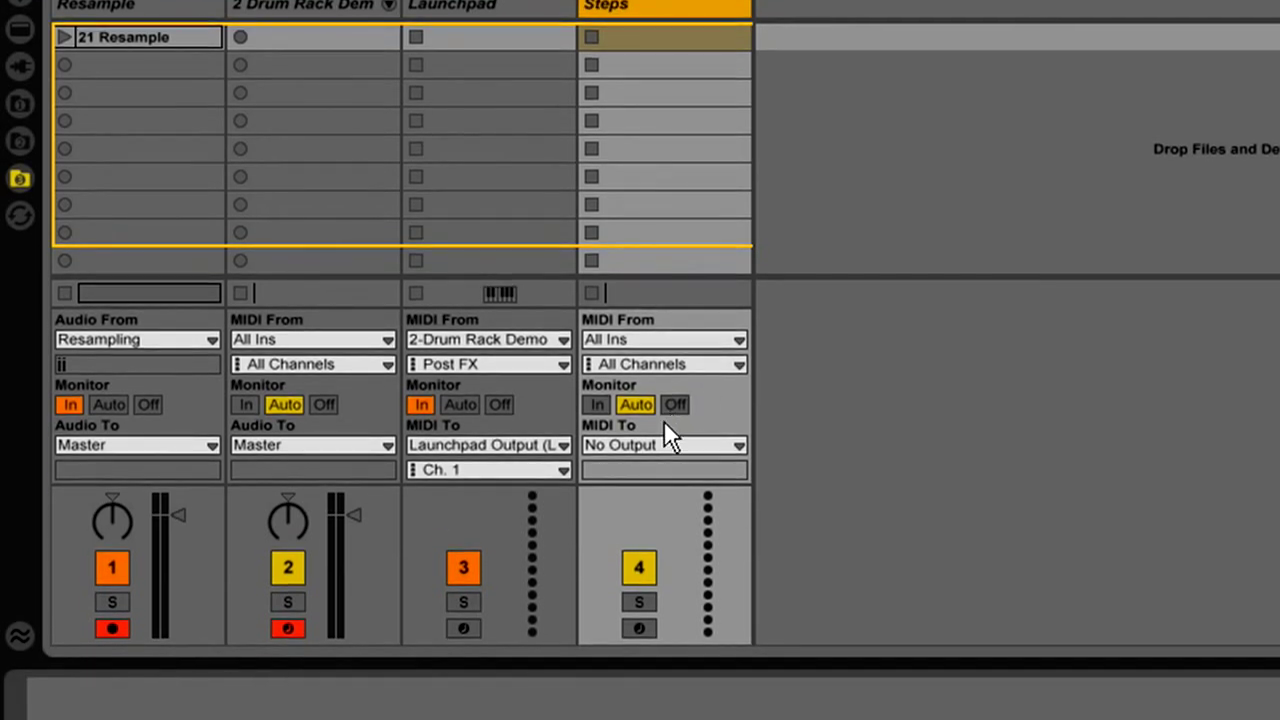
Send the Steps track's MIDI output to Launchpad Output (Launchpad) and place Steps.mid in its first clip slot
{"action": "left_click", "coordinate": [648, 445]}
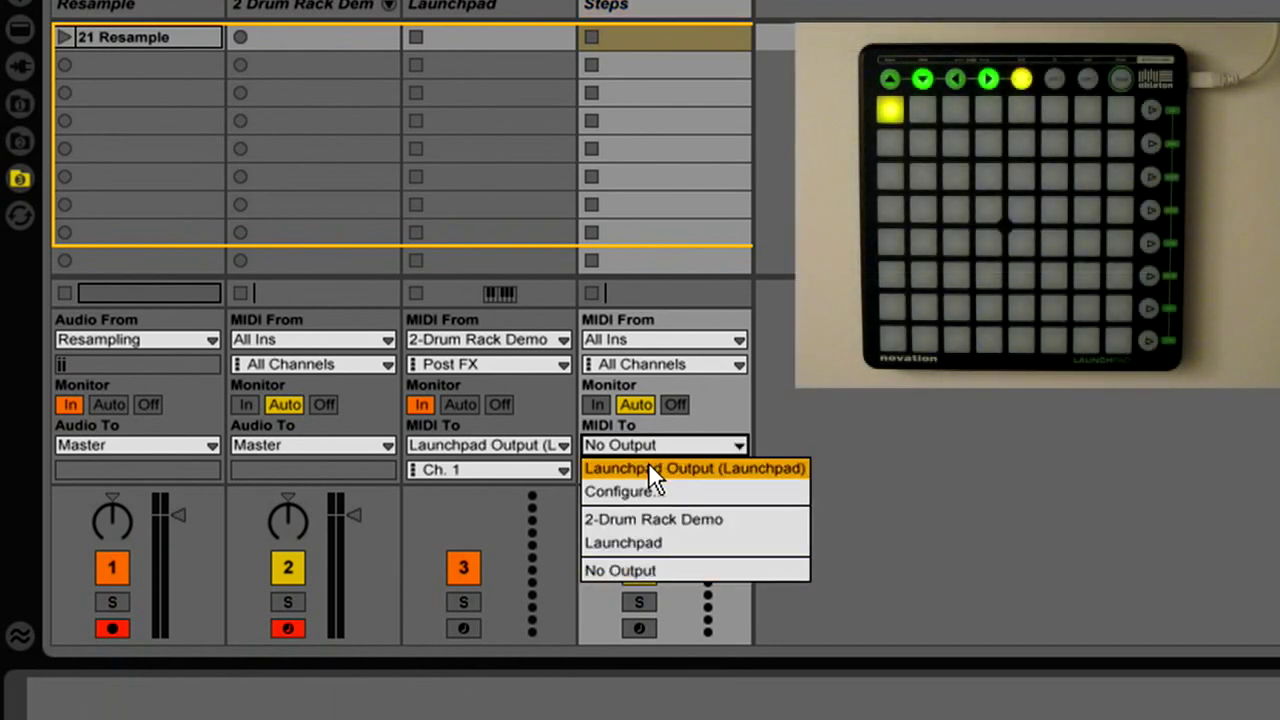
{"action": "left_click", "coordinate": [648, 466]}
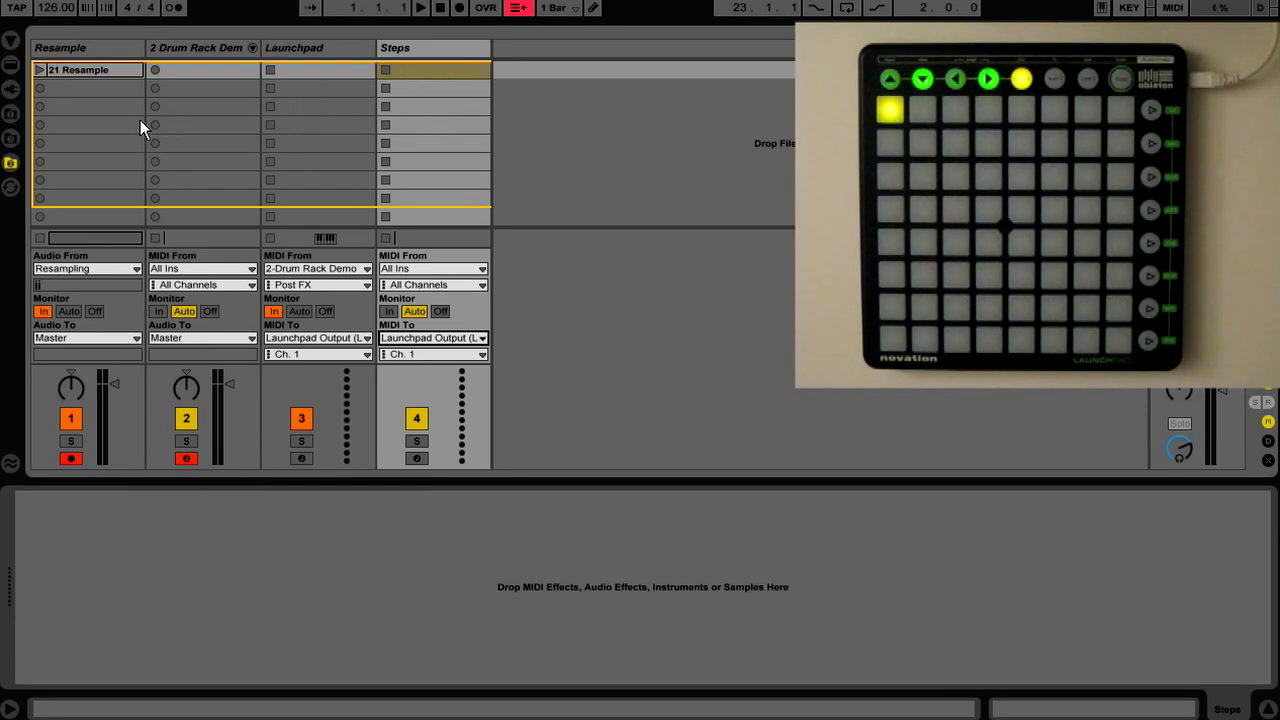
{"action": "left_click", "coordinate": [10, 162]}
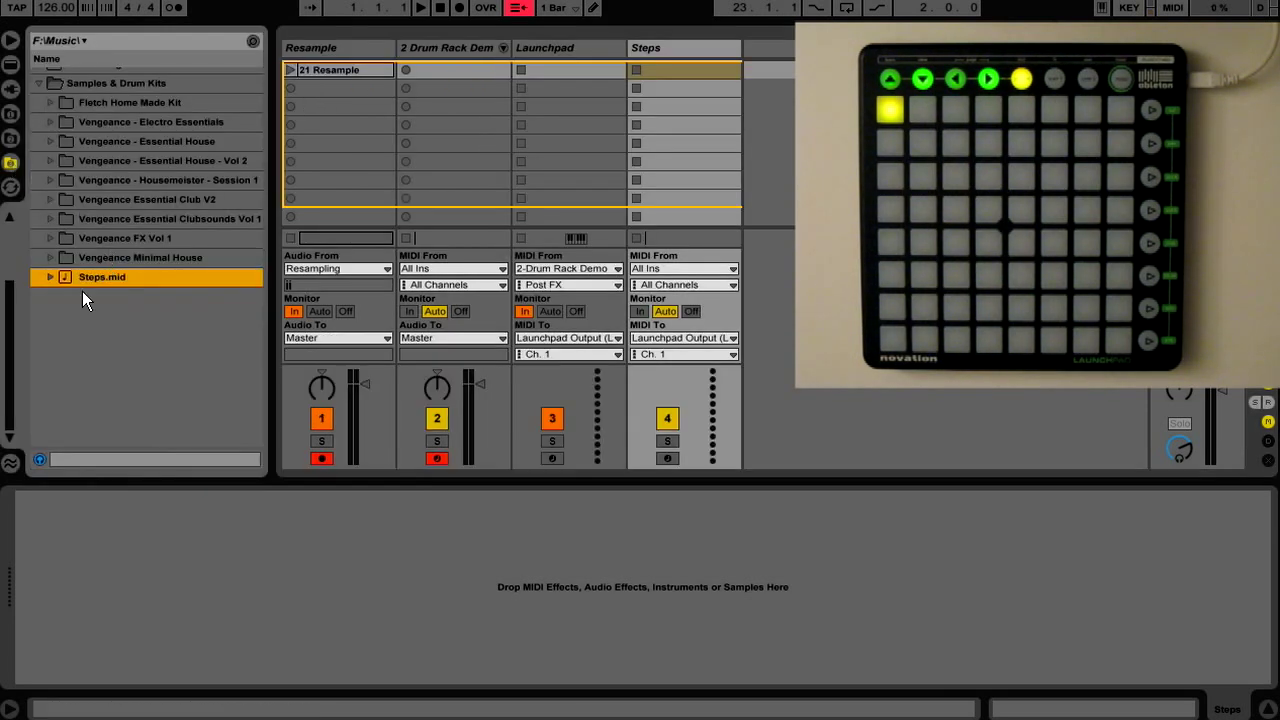
{"action": "left_click_drag", "start_coordinate": [86, 281], "coordinate": [684, 72]}
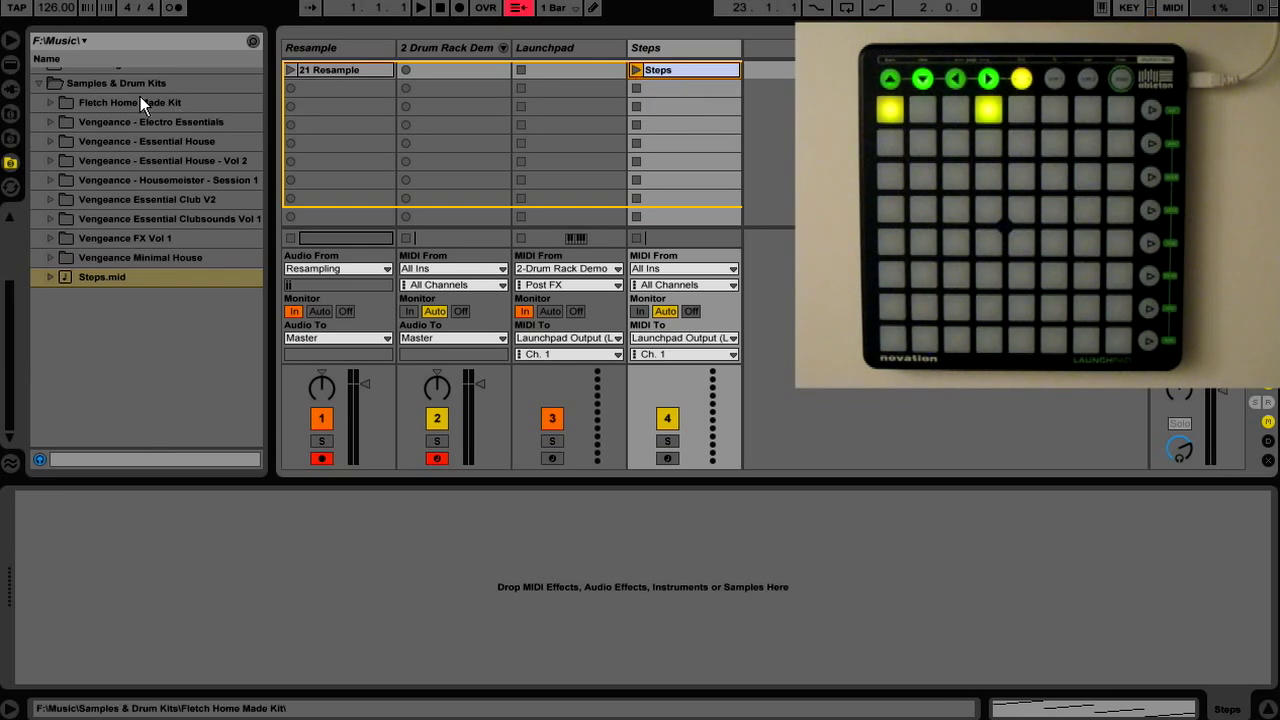
Hide the browser, show the notes of the Steps clip and launch the clip
{"action": "left_click", "coordinate": [11, 41]}
{"action": "double_click", "coordinate": [411, 71]}
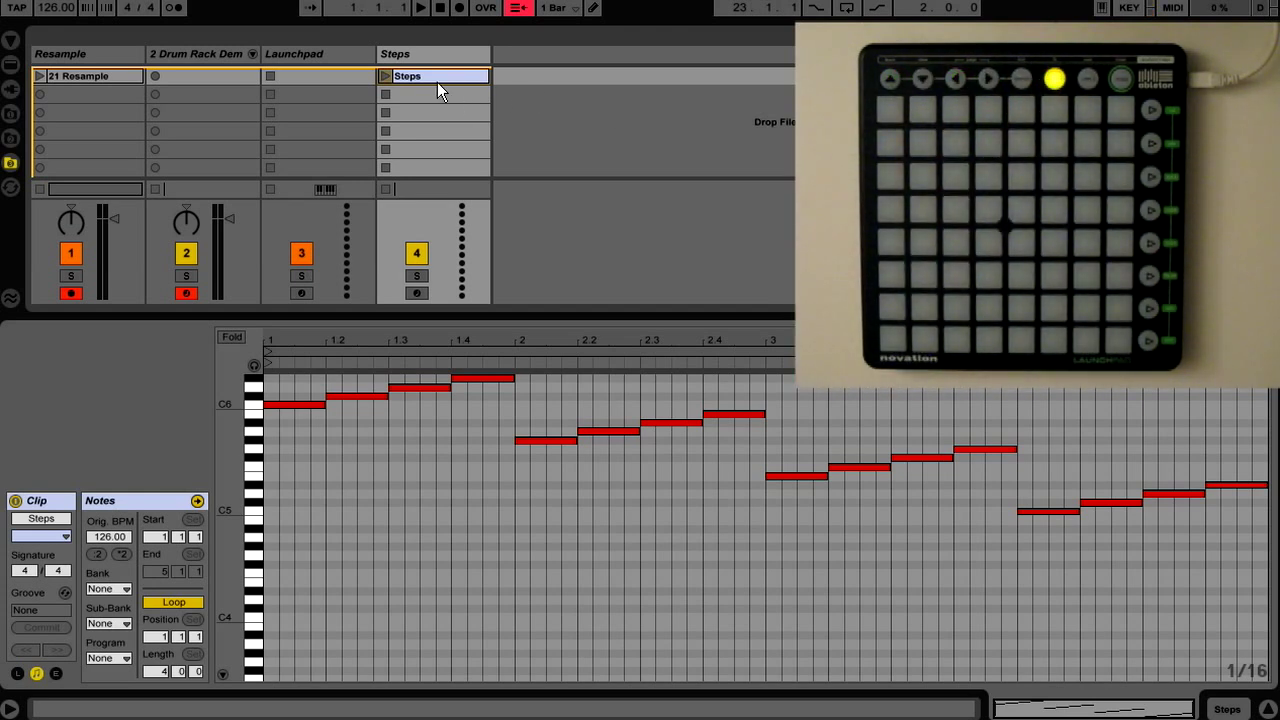
{"action": "left_click", "coordinate": [386, 75]}
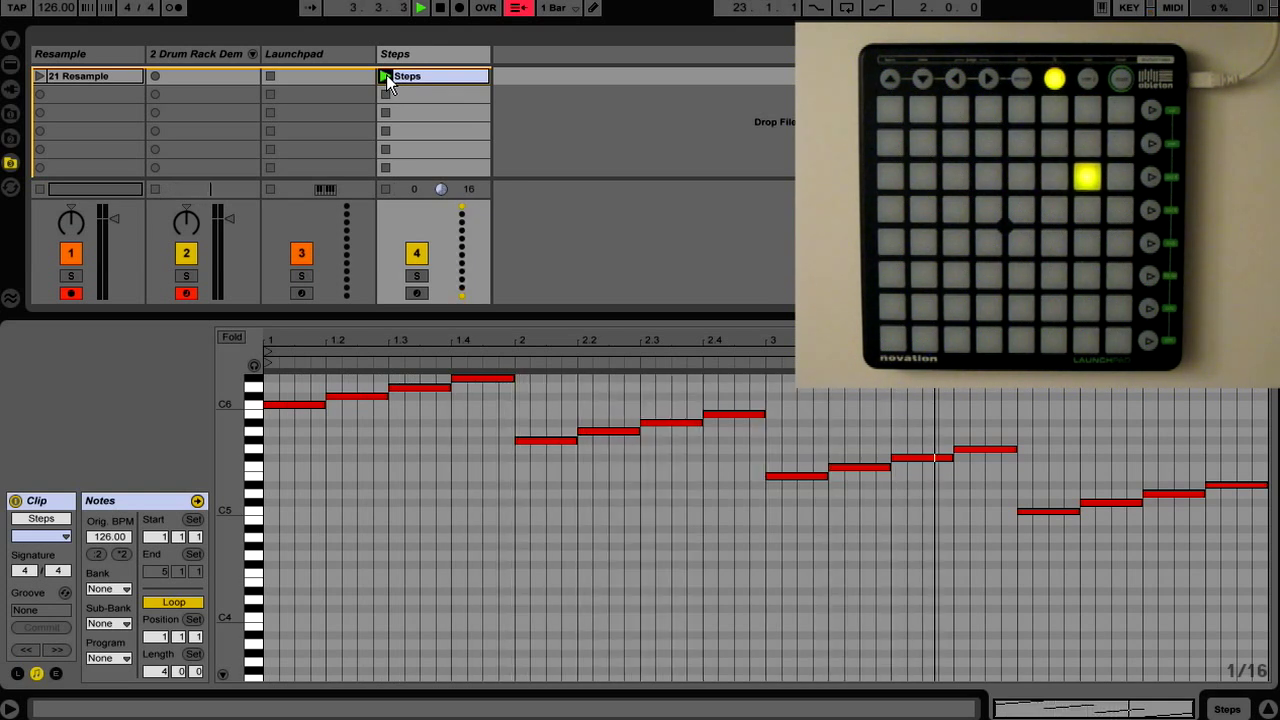
Shorten the Steps clip's loop to its first bar by halving the loop length twice
{"action": "left_click", "coordinate": [506, 351]}
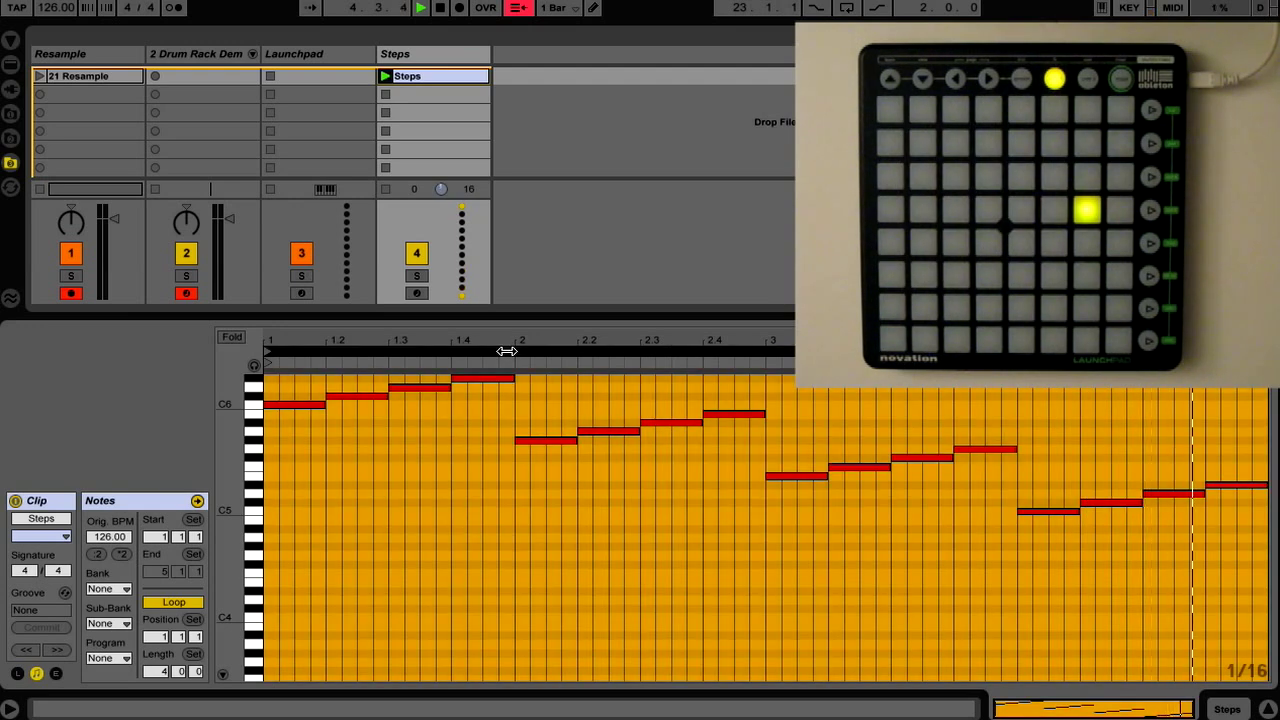
{"action": "key", "text": "ctrl+Down"}
{"action": "key", "text": "ctrl+Down"}
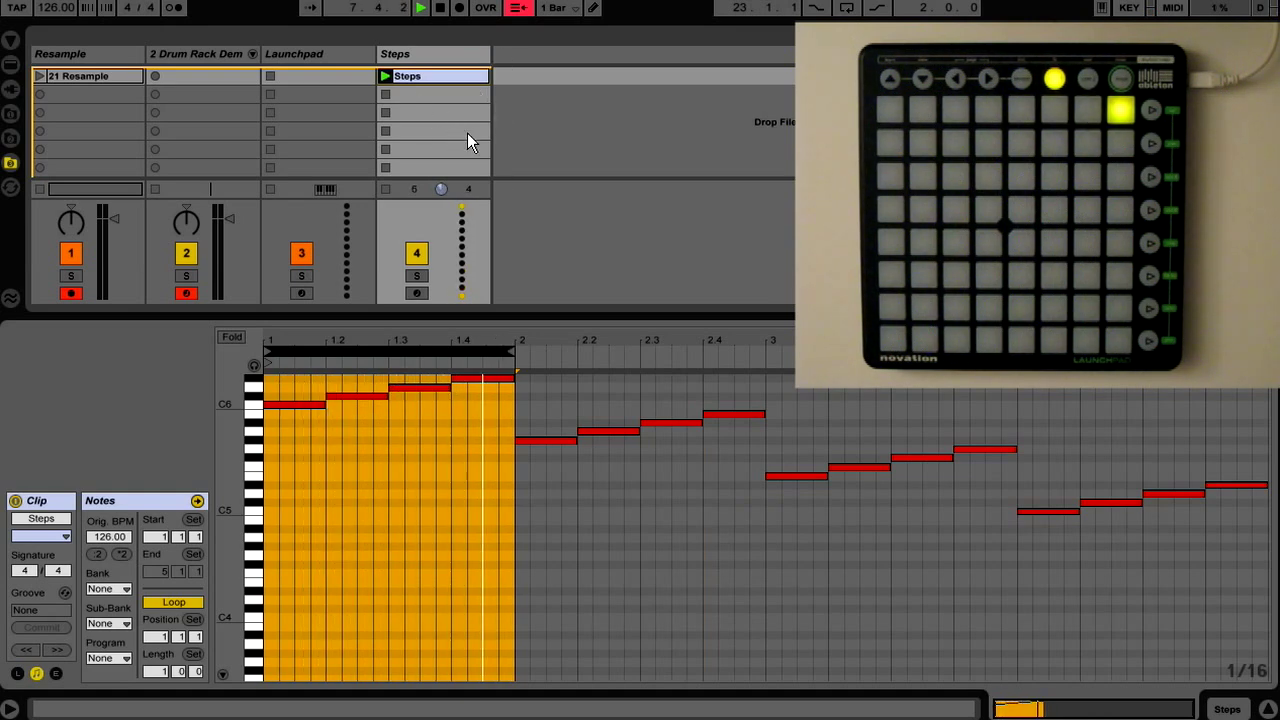
Reveal the track routing controls and add a Velocity MIDI effect to the Steps track
{"action": "left_click", "coordinate": [413, 54]}
{"action": "key", "text": "ctrl+alt+i"}
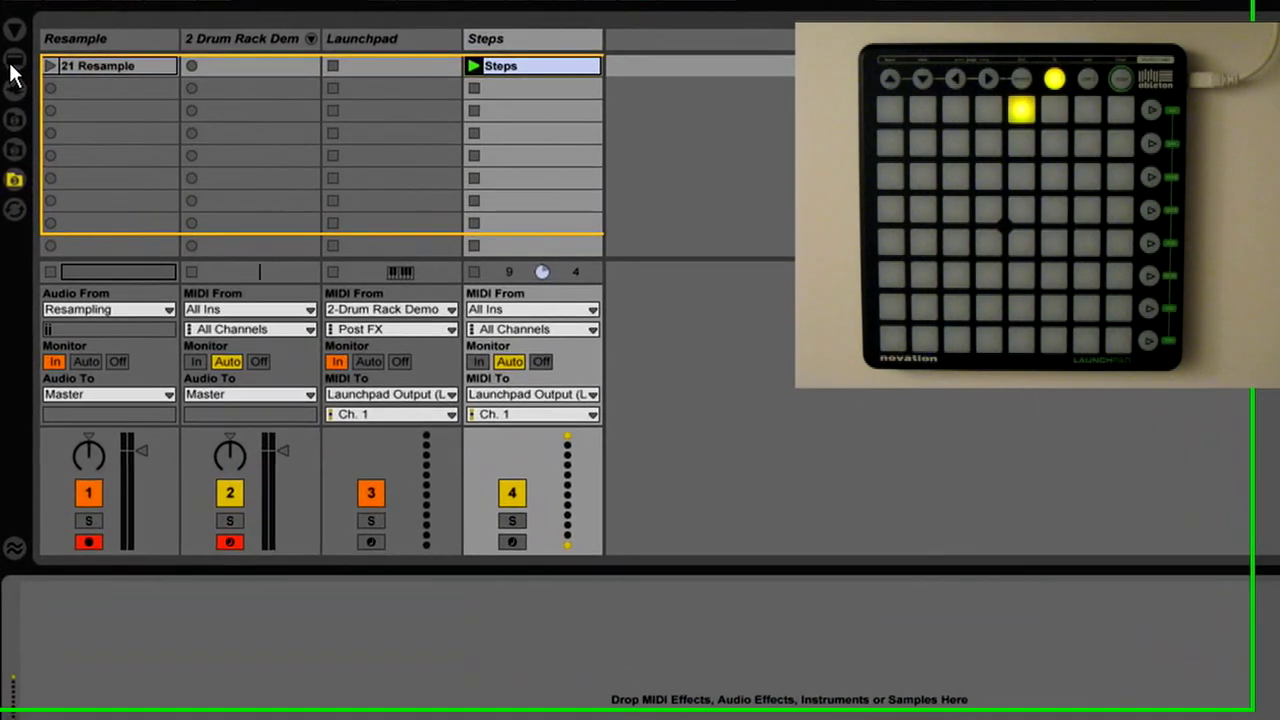
{"action": "left_click", "coordinate": [12, 64]}
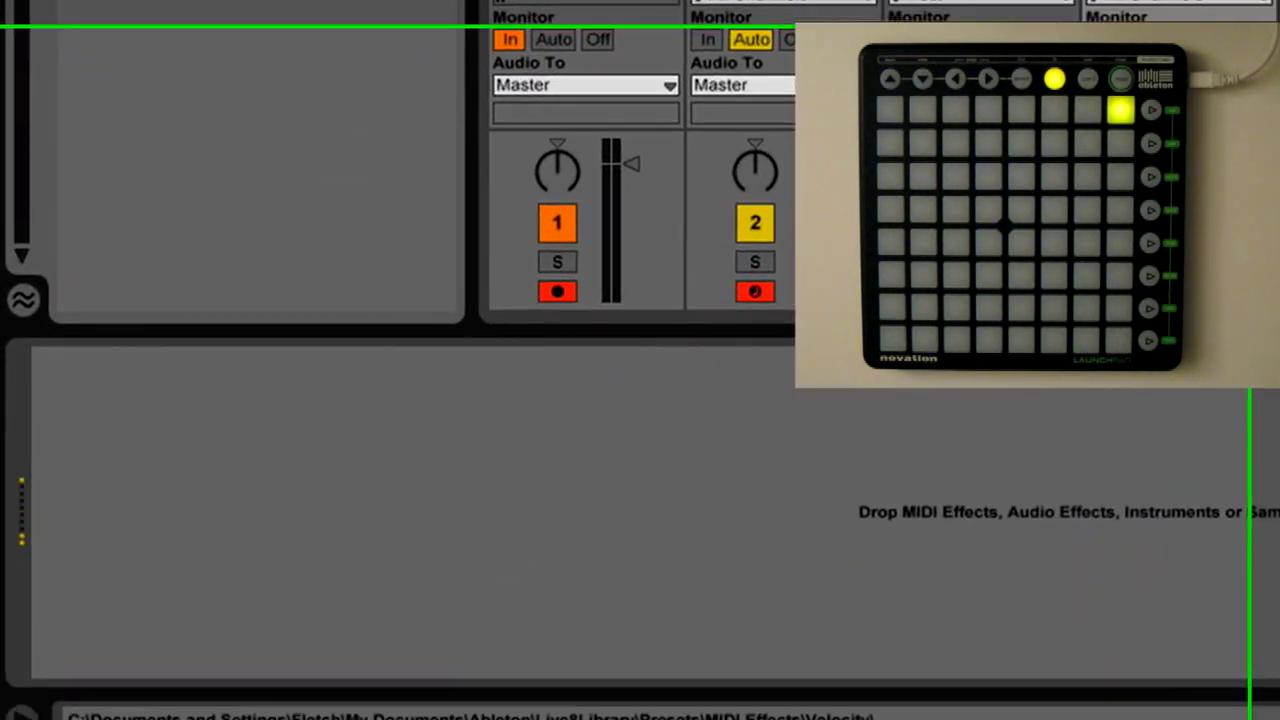
{"action": "left_click_drag", "start_coordinate": [10, 480], "coordinate": [120, 482]}
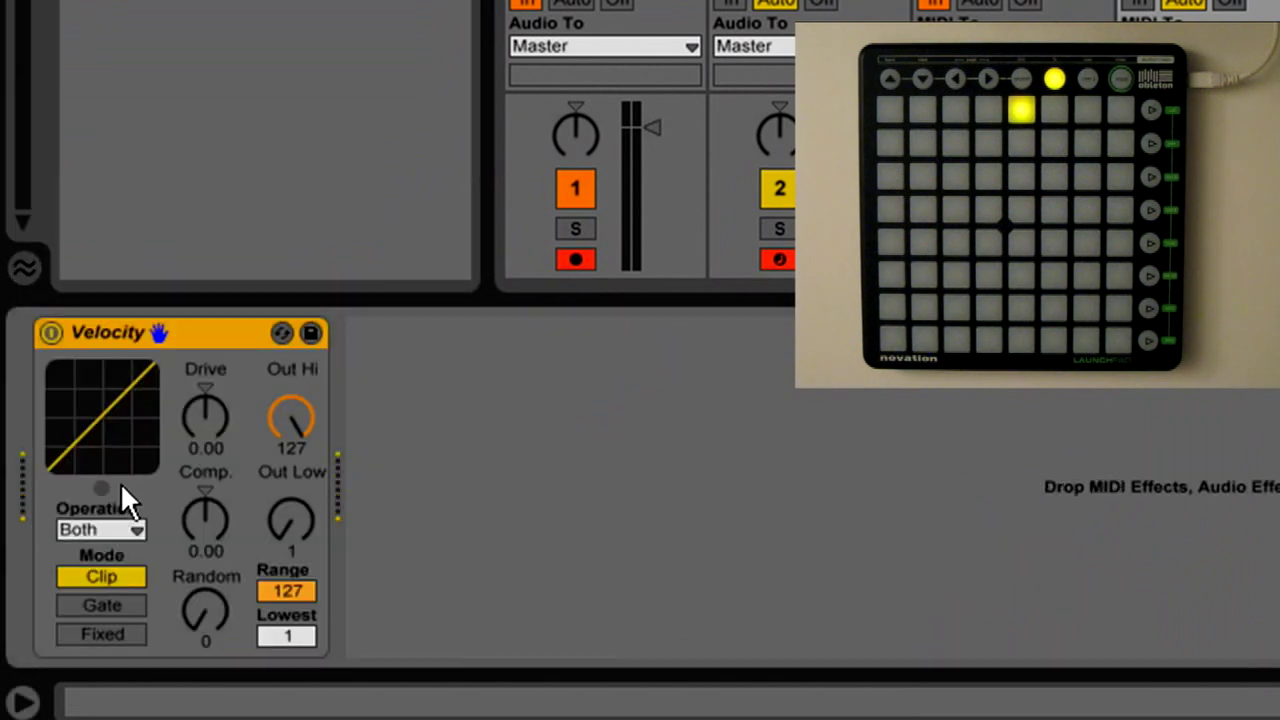
Lower the Velocity effect's Out Hi to 79 to change the colour of the Launchpad step lights
{"action": "left_click", "coordinate": [280, 421]}
{"action": "key", "text": "Down"}
{"action": "key", "text": "Down"}
{"action": "key", "text": "Down"}
{"action": "key", "text": "Down"}
{"action": "key", "text": "Down"}
{"action": "key", "text": "Down"}
{"action": "key", "text": "Down"}
{"action": "key", "text": "Down"}
{"action": "key", "text": "Down"}
{"action": "key", "text": "Down"}
{"action": "key", "text": "Down"}
{"action": "key", "text": "Down"}
{"action": "key", "text": "Down"}
{"action": "key", "text": "Down"}
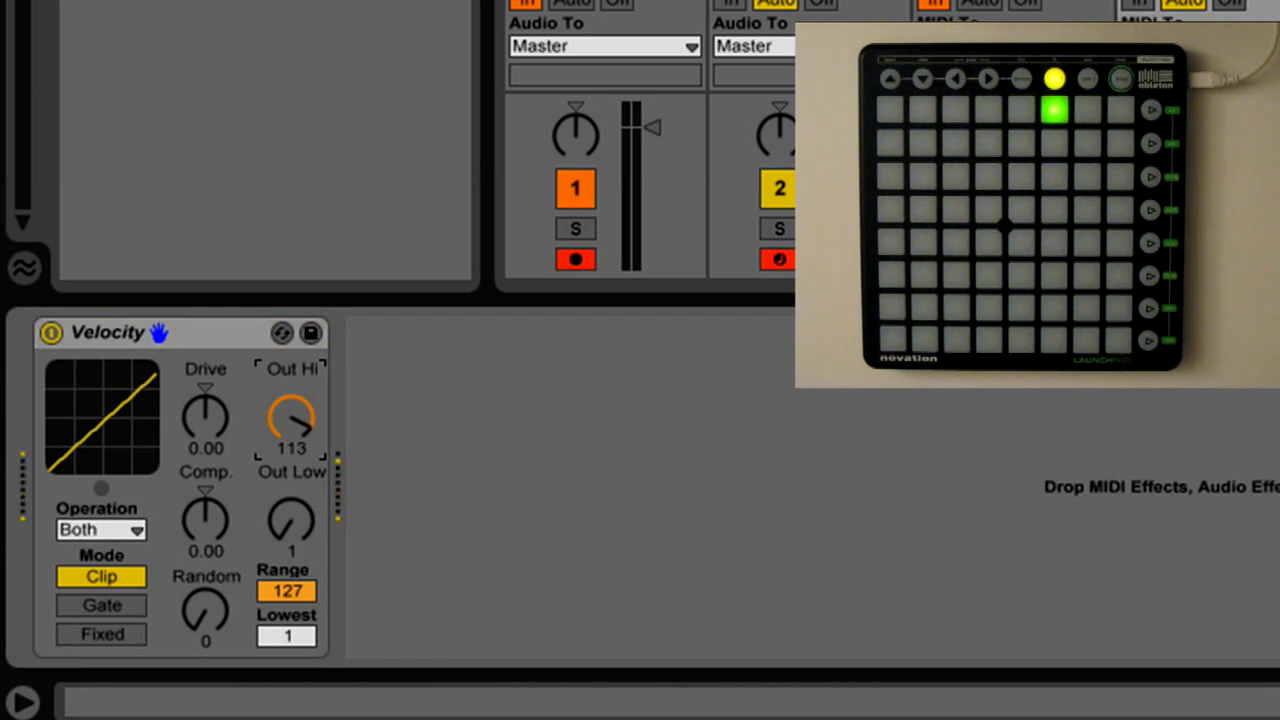
{"action": "key", "text": "Down"}
{"action": "key", "text": "Down"}
{"action": "key", "text": "Down"}
{"action": "key", "text": "Down"}
{"action": "key", "text": "Down"}
{"action": "key", "text": "Down"}
{"action": "key", "text": "Down"}
{"action": "key", "text": "Down"}
{"action": "key", "text": "Down"}
{"action": "key", "text": "Down"}
{"action": "key", "text": "Down"}
{"action": "key", "text": "Down"}
{"action": "key", "text": "Down"}
{"action": "key", "text": "Down"}
{"action": "key", "text": "Down"}
{"action": "key", "text": "Down"}
{"action": "key", "text": "Down"}
{"action": "key", "text": "Down"}
{"action": "key", "text": "Down"}
{"action": "key", "text": "Down"}
{"action": "key", "text": "Down"}
{"action": "key", "text": "Down"}
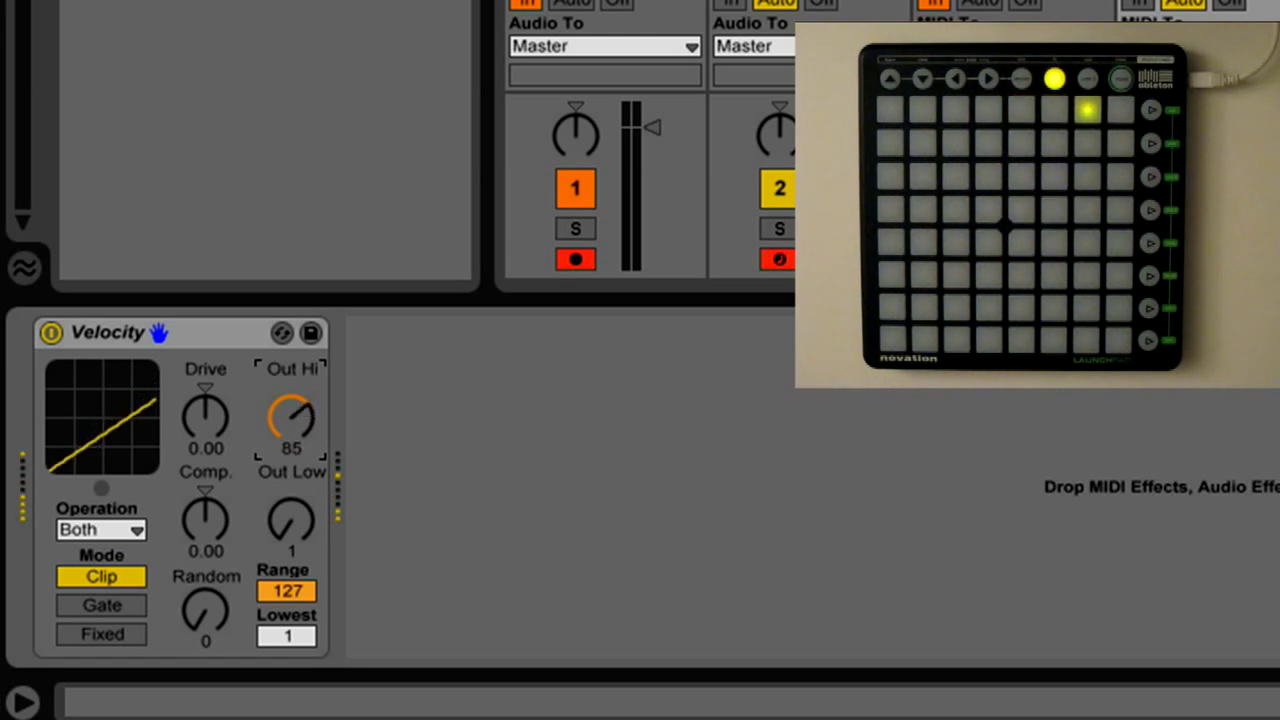
{"action": "key", "text": "Down"}
{"action": "key", "text": "Down"}
{"action": "key", "text": "Down"}
{"action": "key", "text": "Down"}
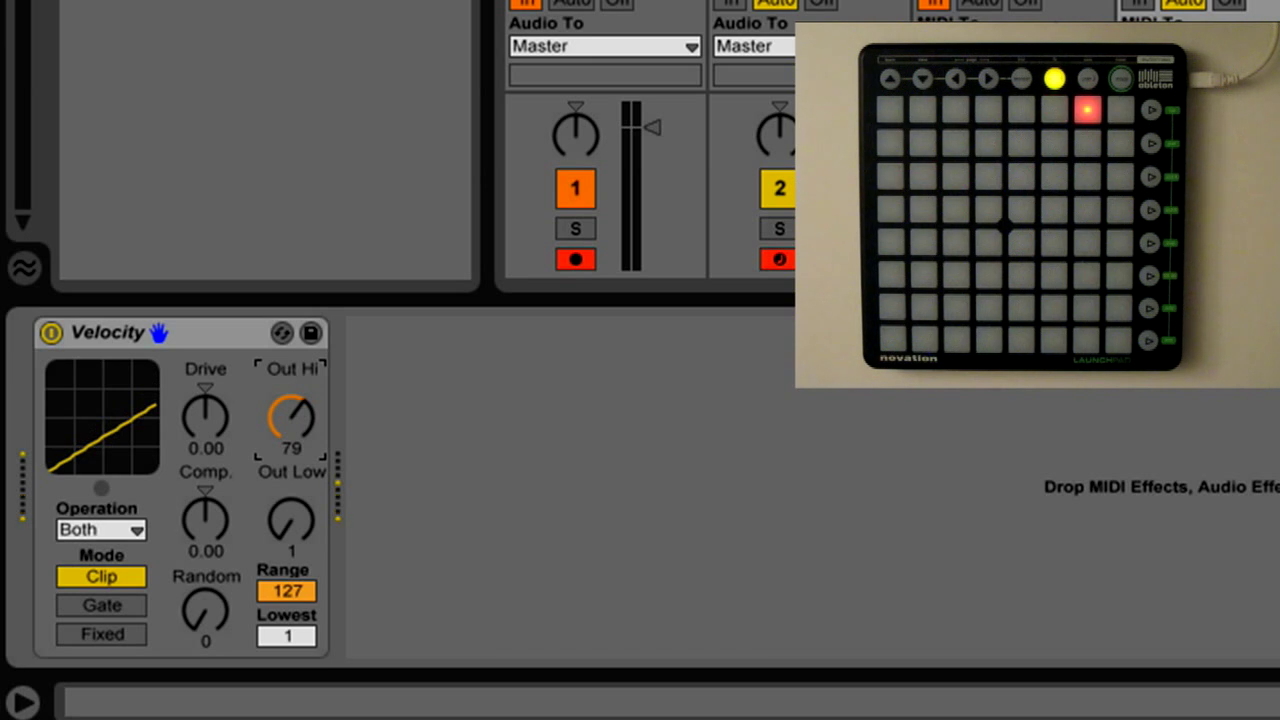